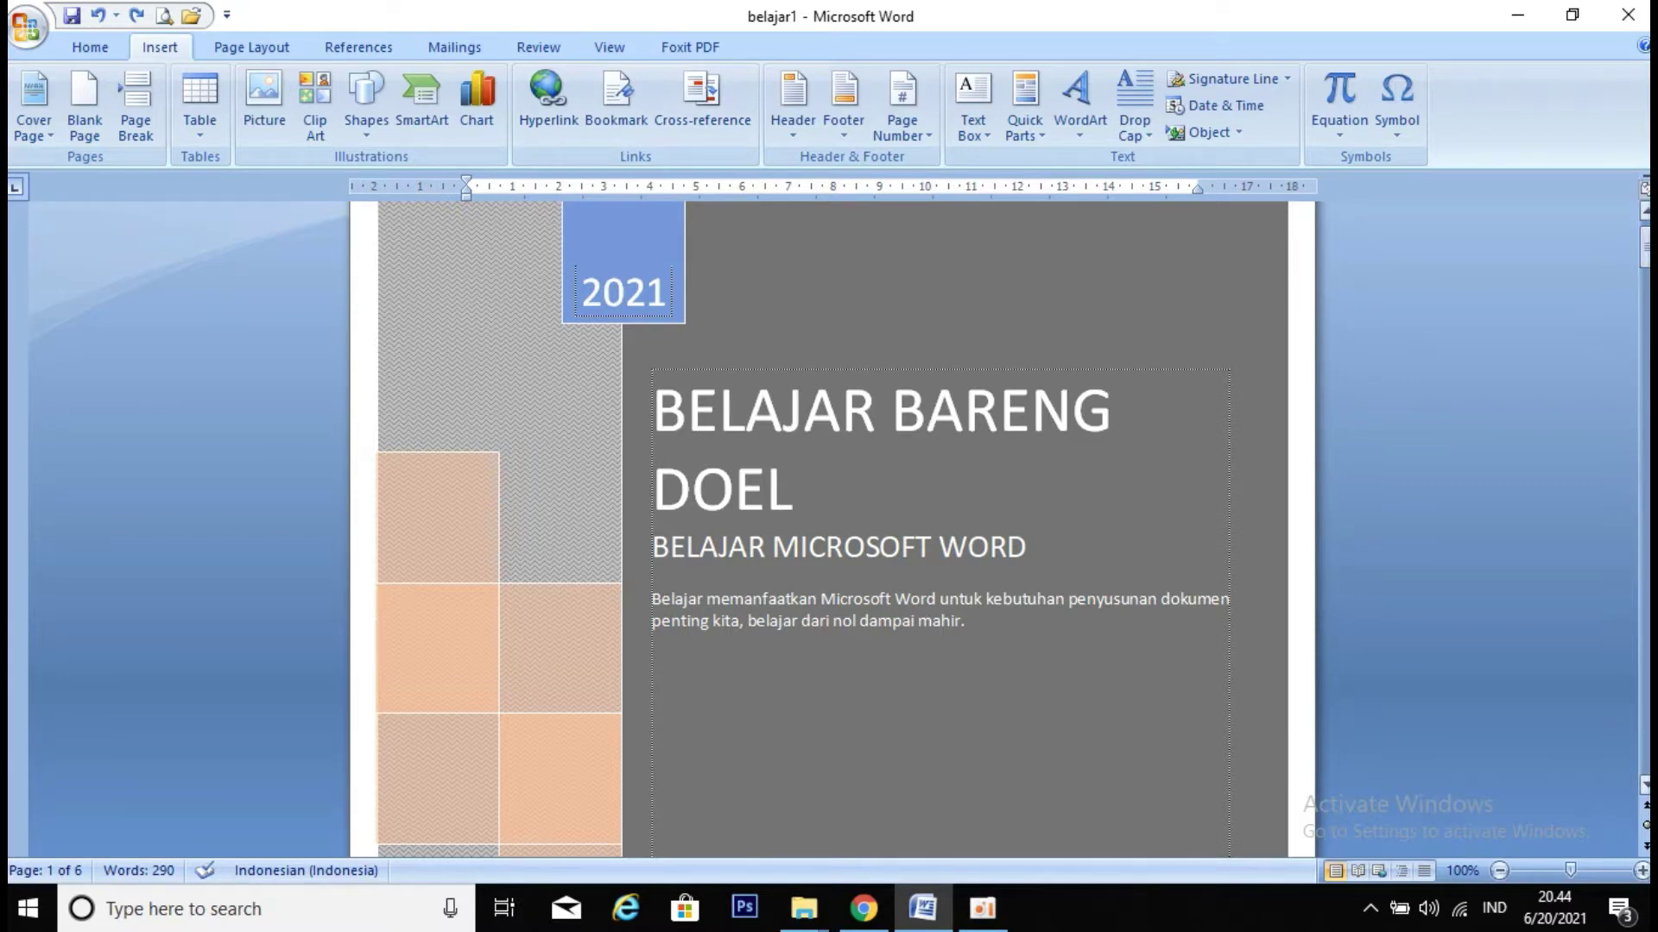
Scroll down to page 5 and place the cursor after 'dibuat.' in item 4.
left_click_drag(1644, 246, 1645, 666)
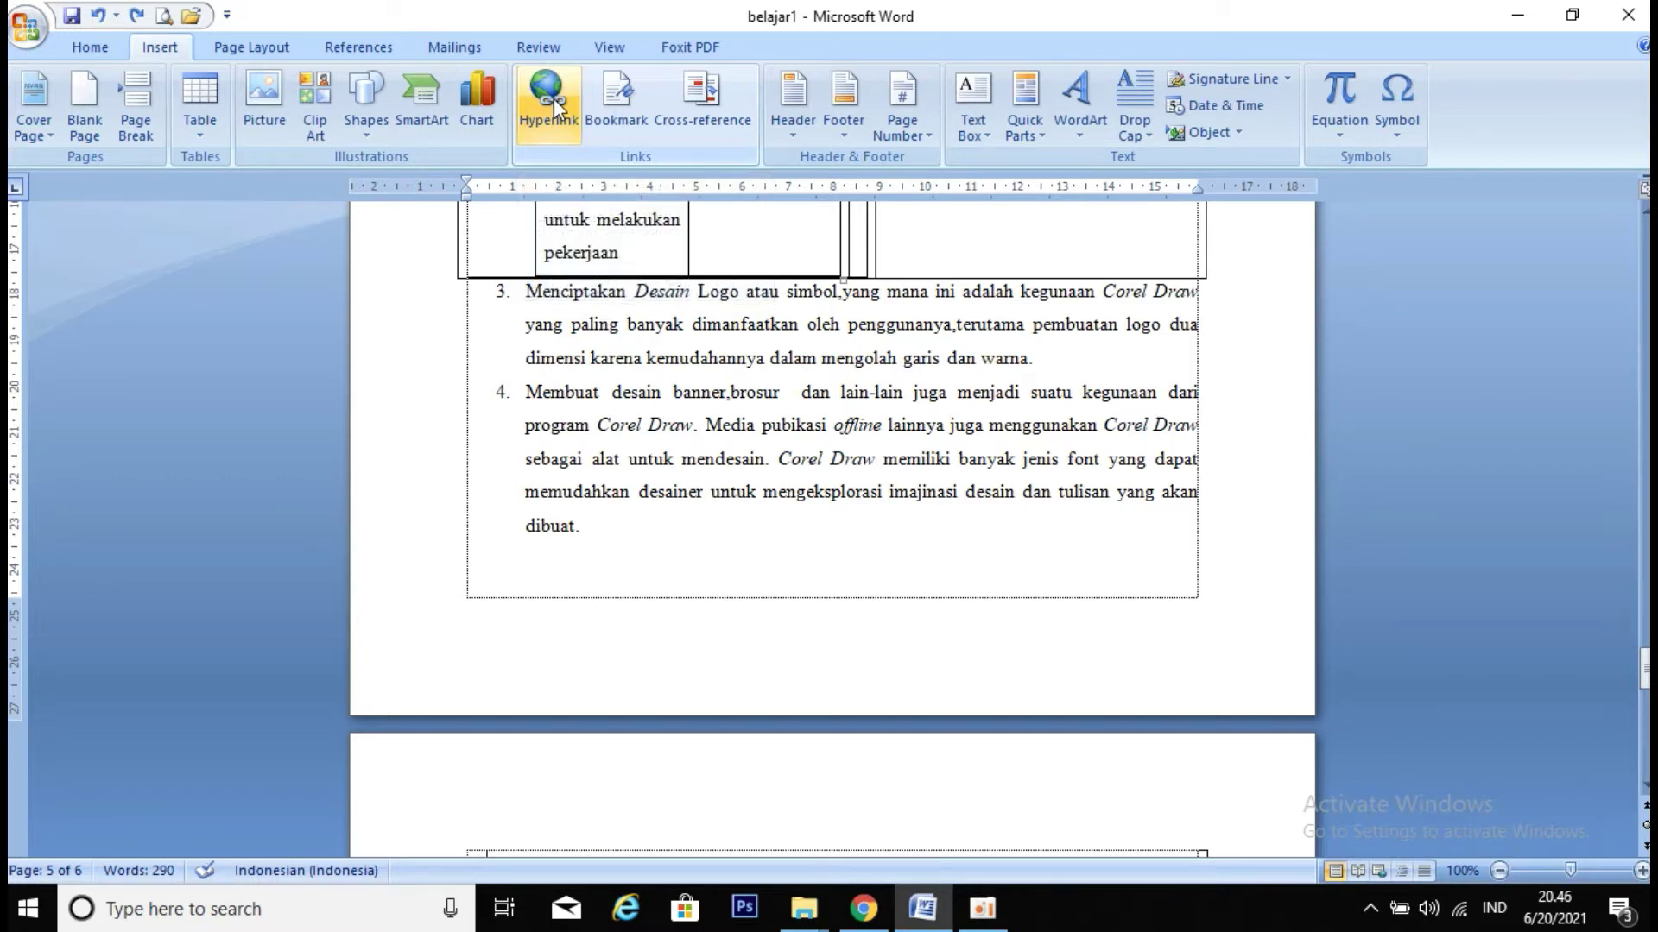
left_click(627, 556)
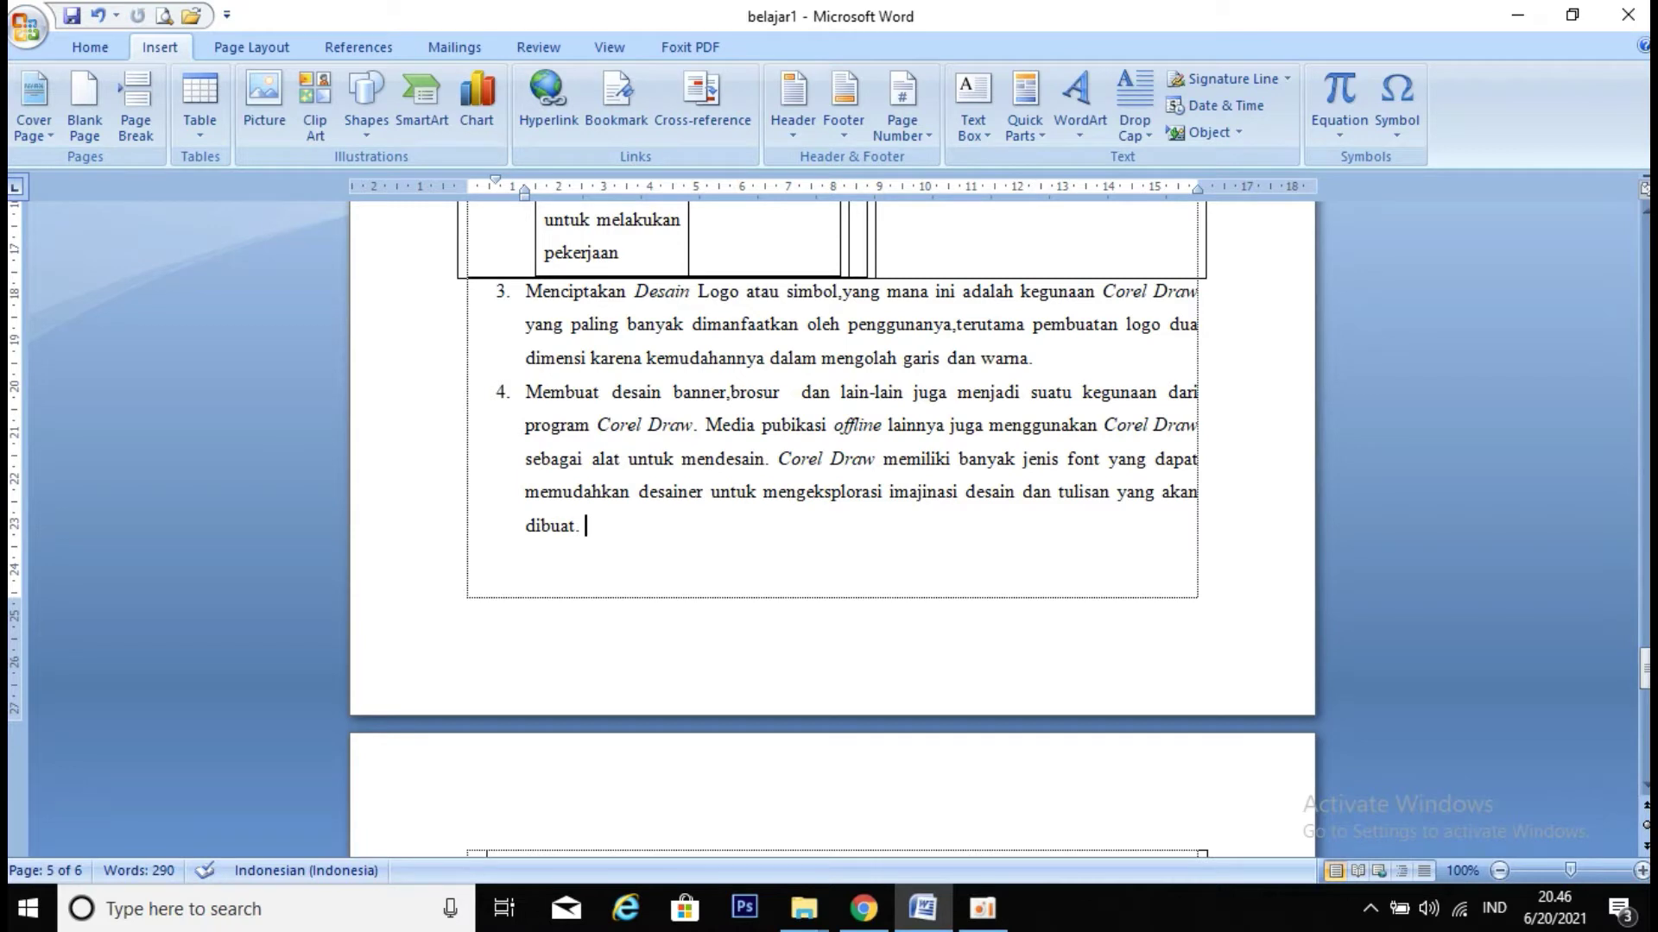
Add an unnumbered line 'Gambar.1' below item 4 and select that text.
key("Return")
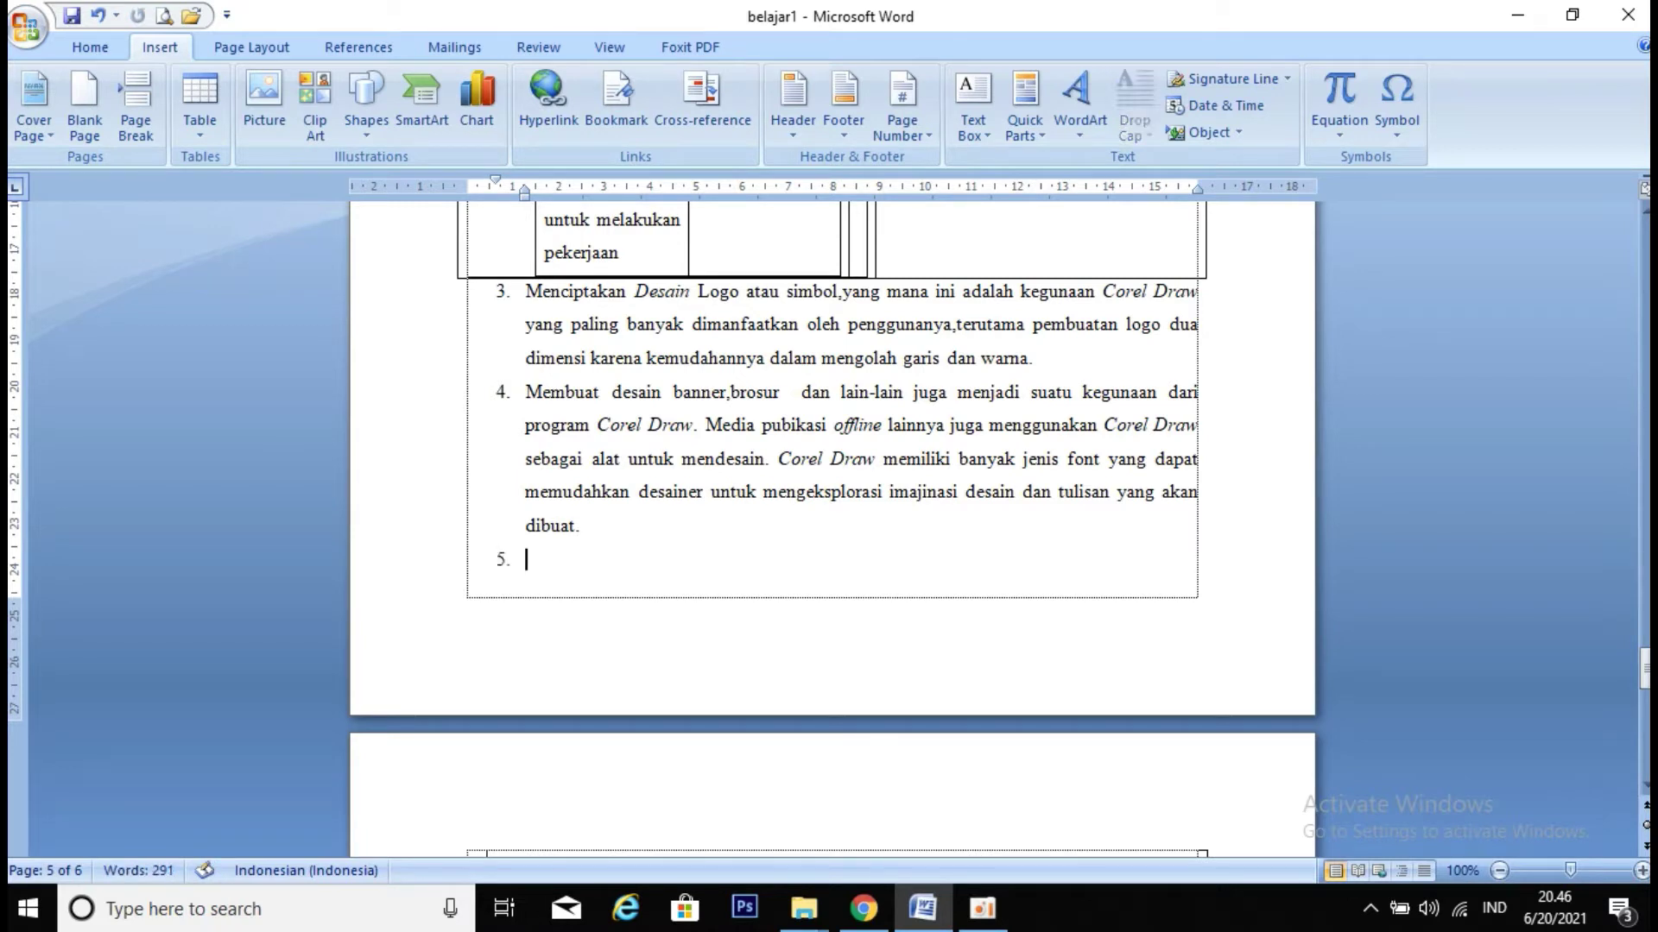
key("BackSpace")
type("Gambar.1")
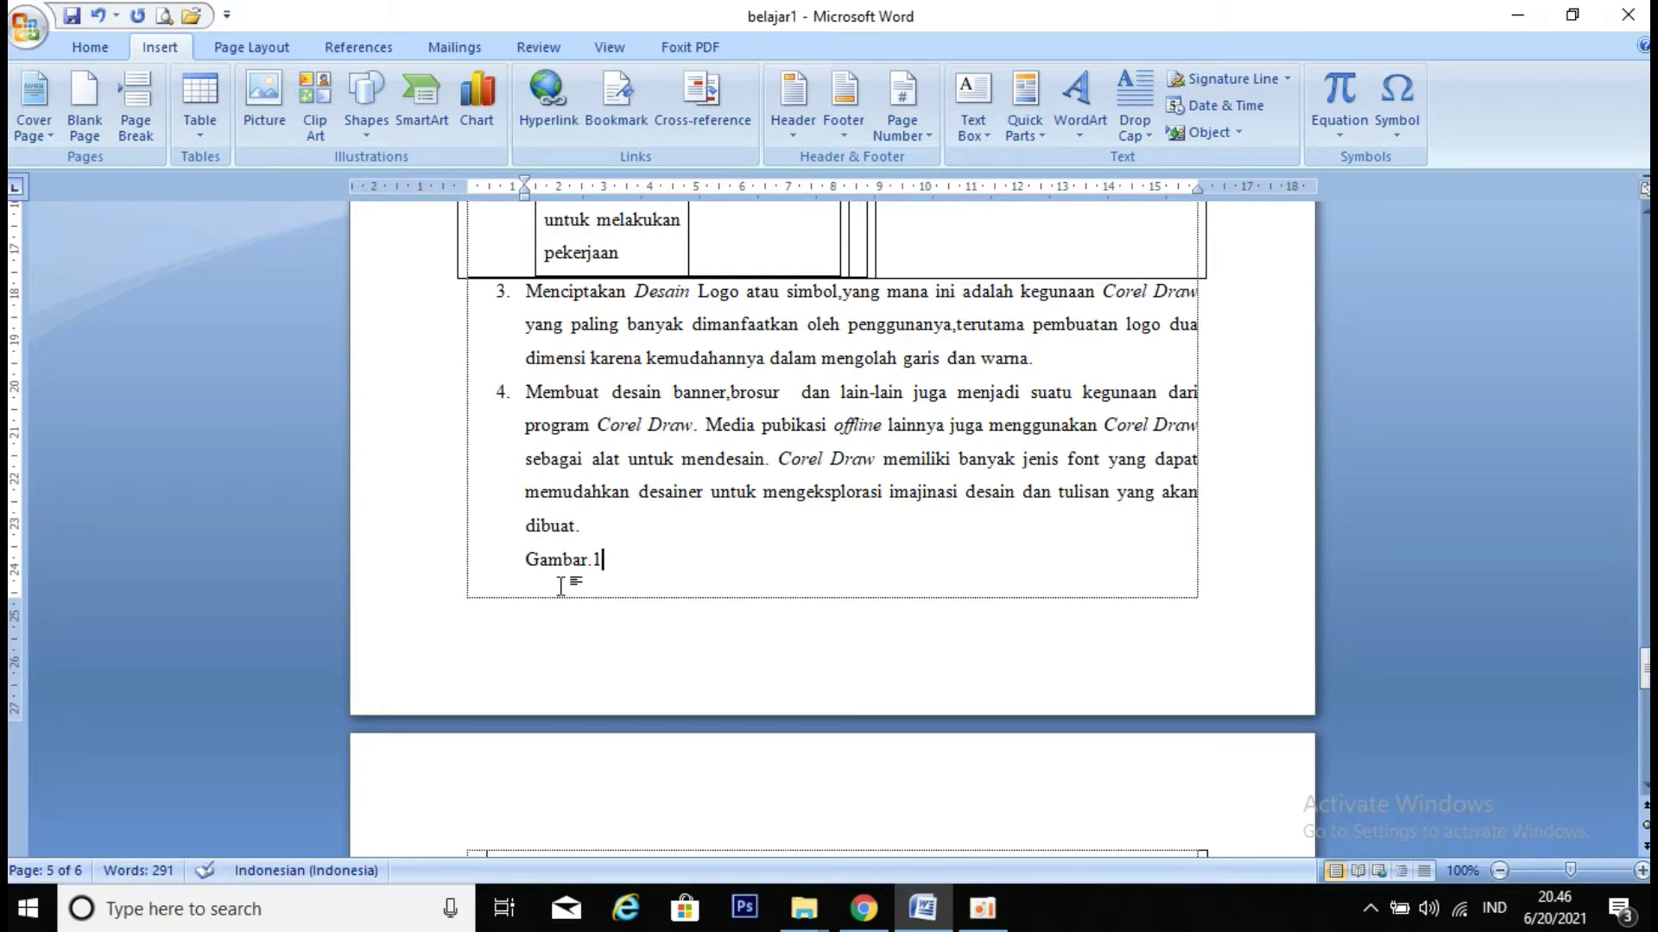
left_click_drag(616, 570, 542, 556)
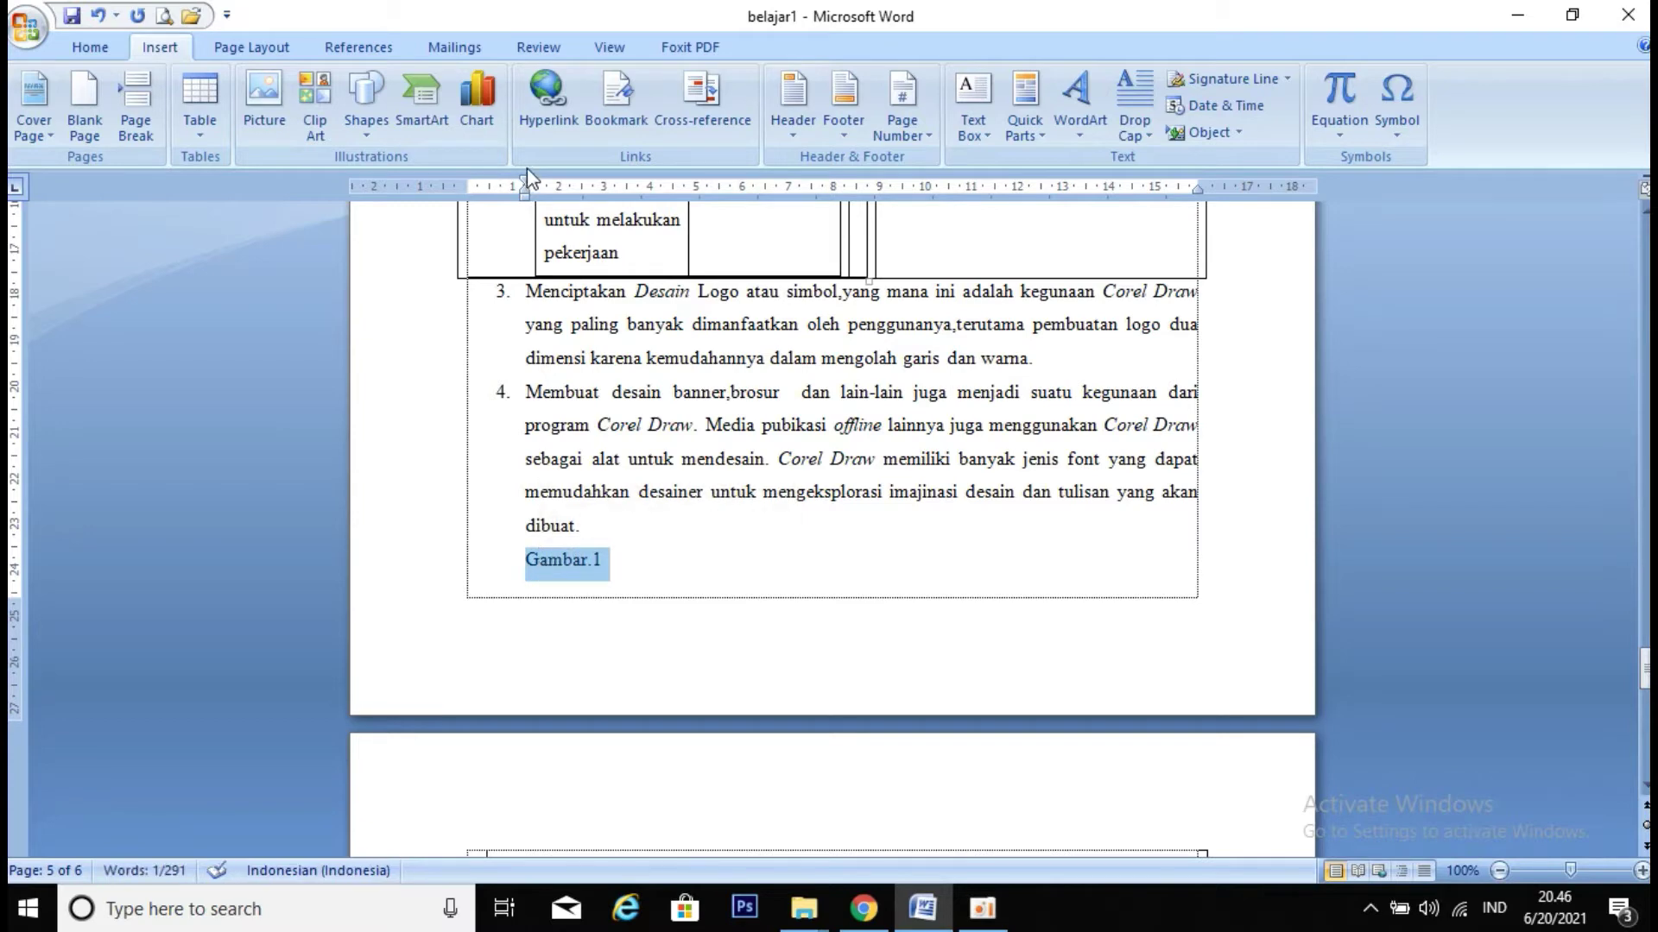
Hyperlink the selected Gambar.1 text to the file 1.jpg in the Documents folder.
left_click(553, 121)
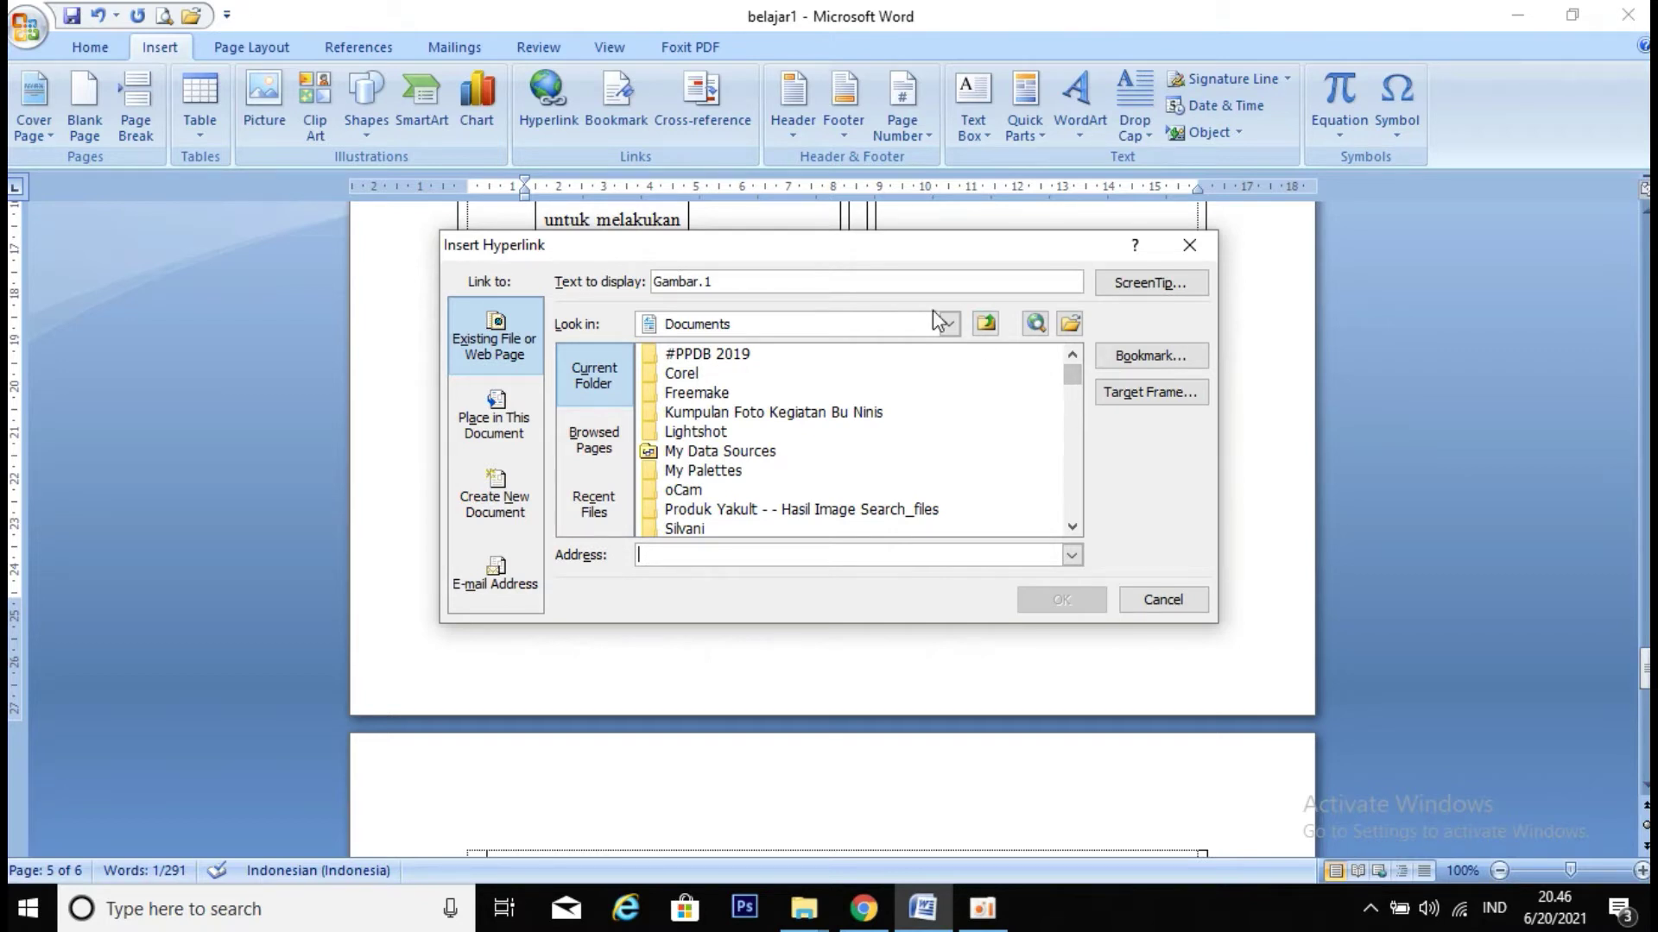
left_click_drag(861, 247, 1121, 282)
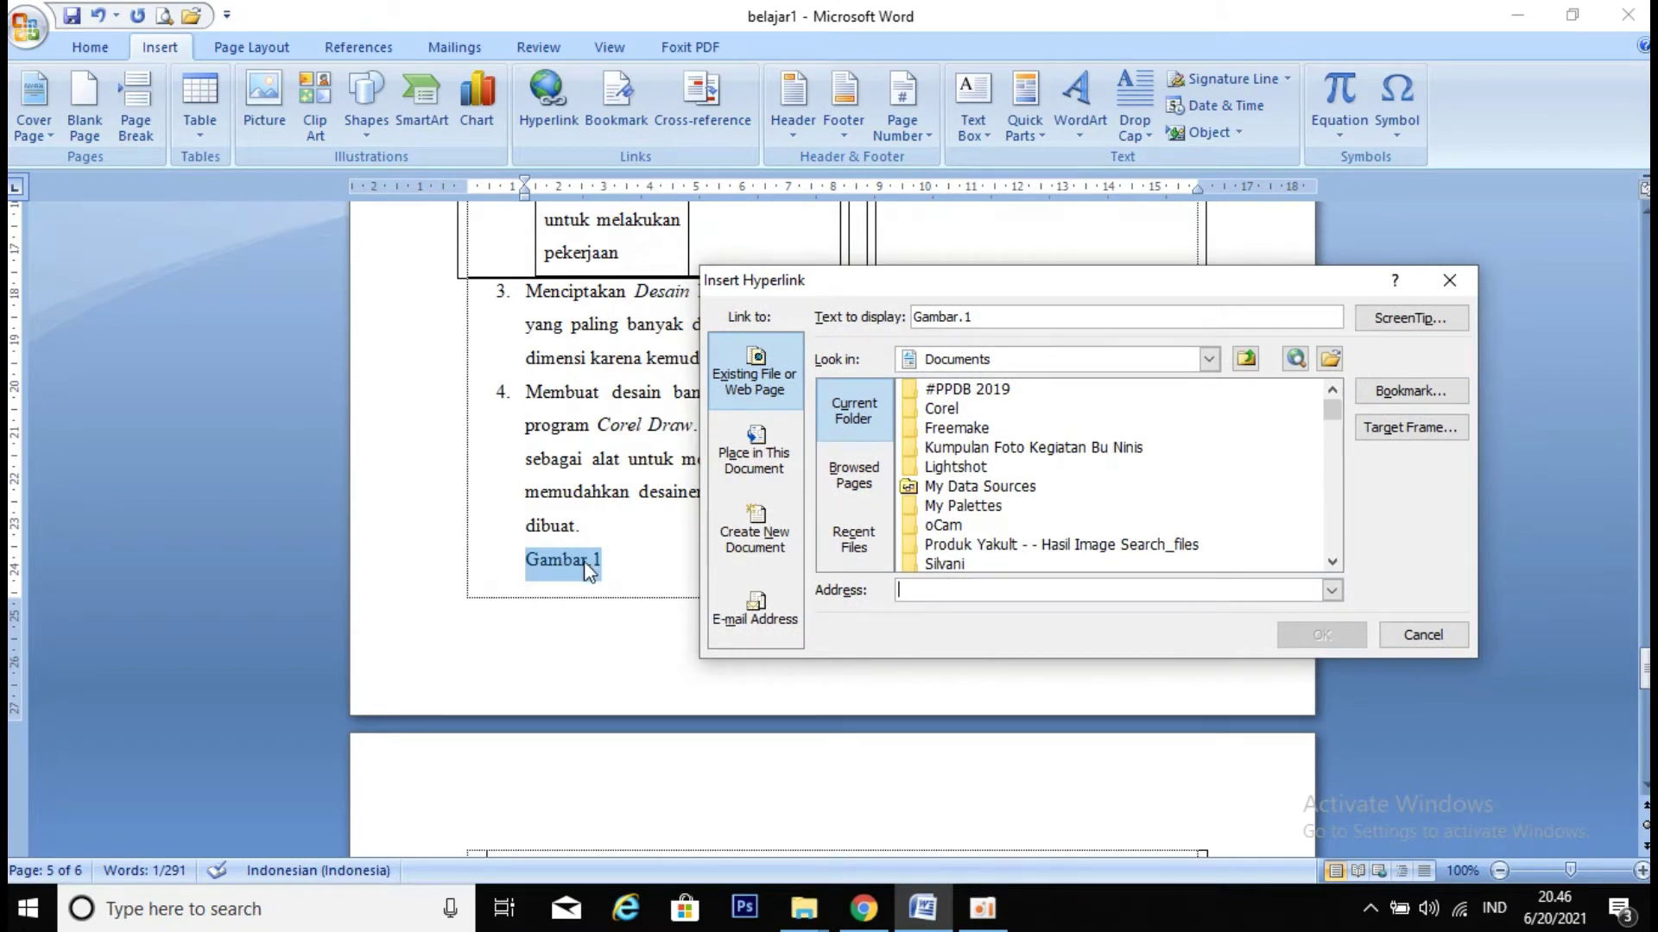
left_click_drag(1332, 418, 1337, 452)
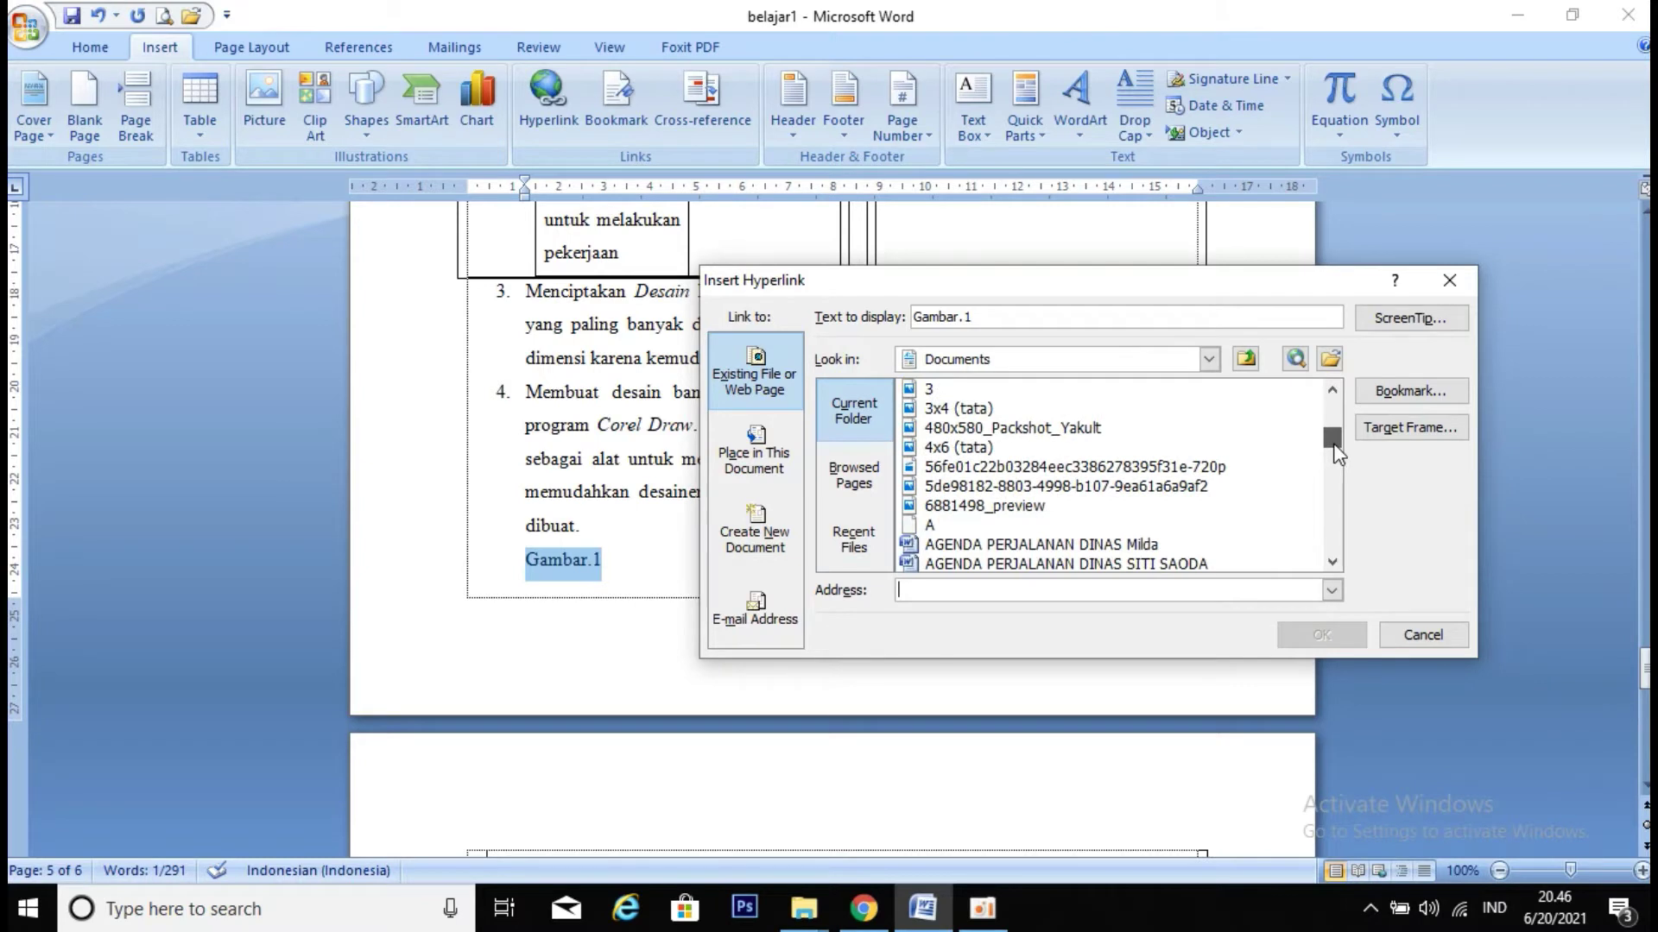
mouse_move(1334, 448)
left_mouse_down()
mouse_move(1333, 463)
mouse_move(1334, 440)
left_mouse_up()
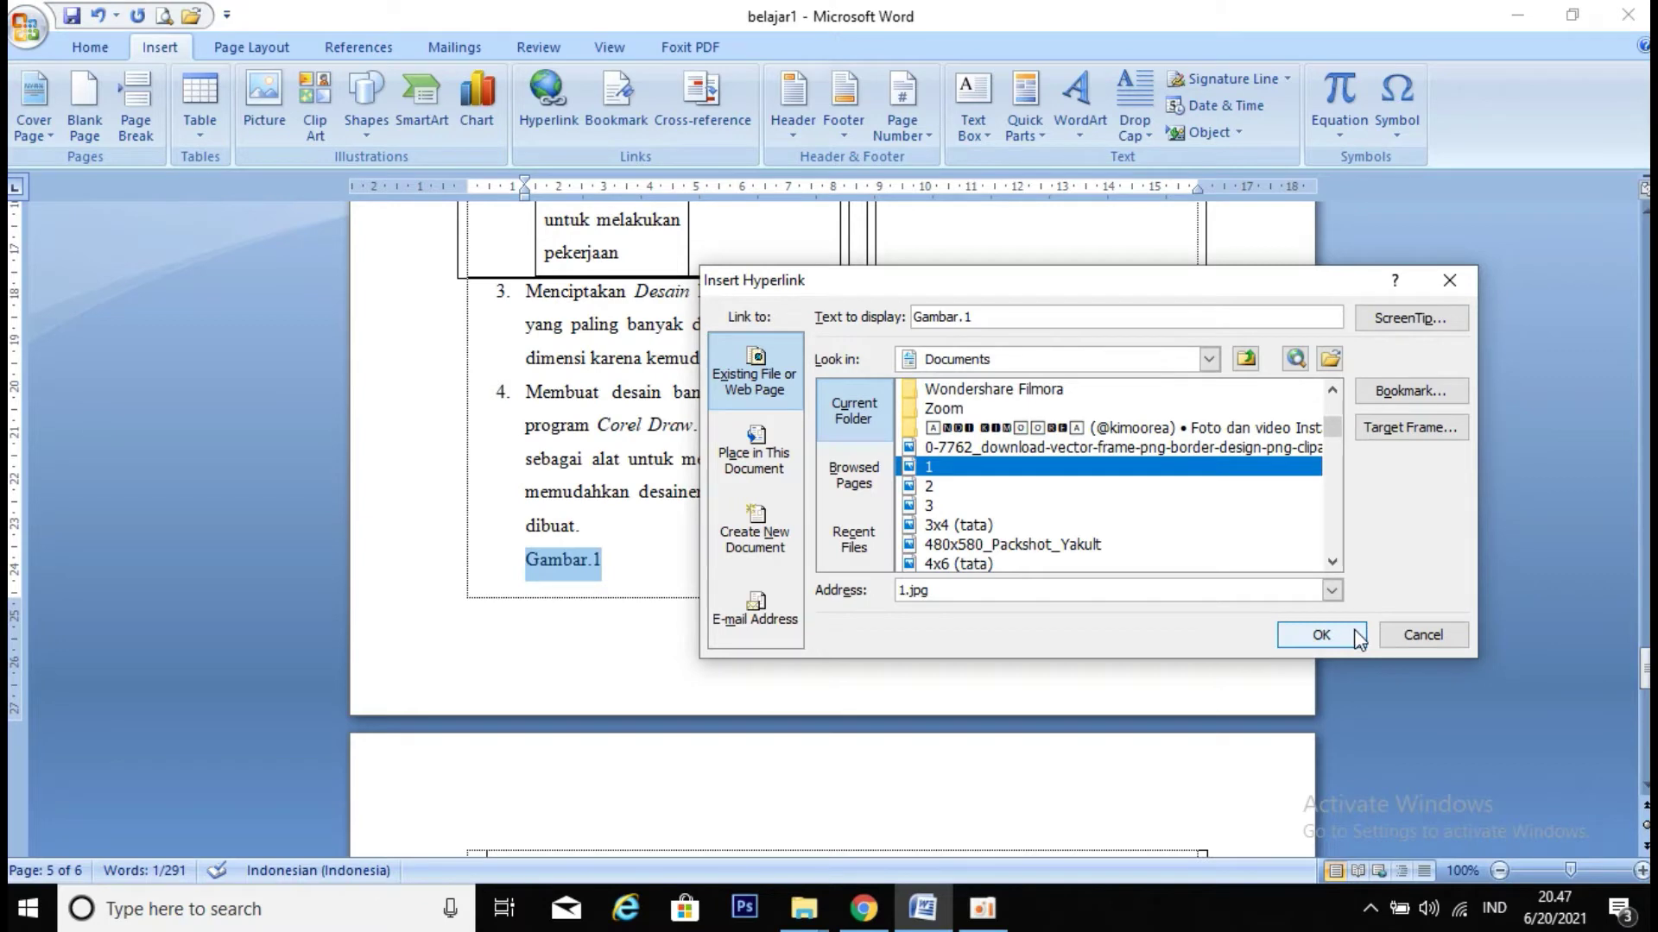
left_click(1354, 633)
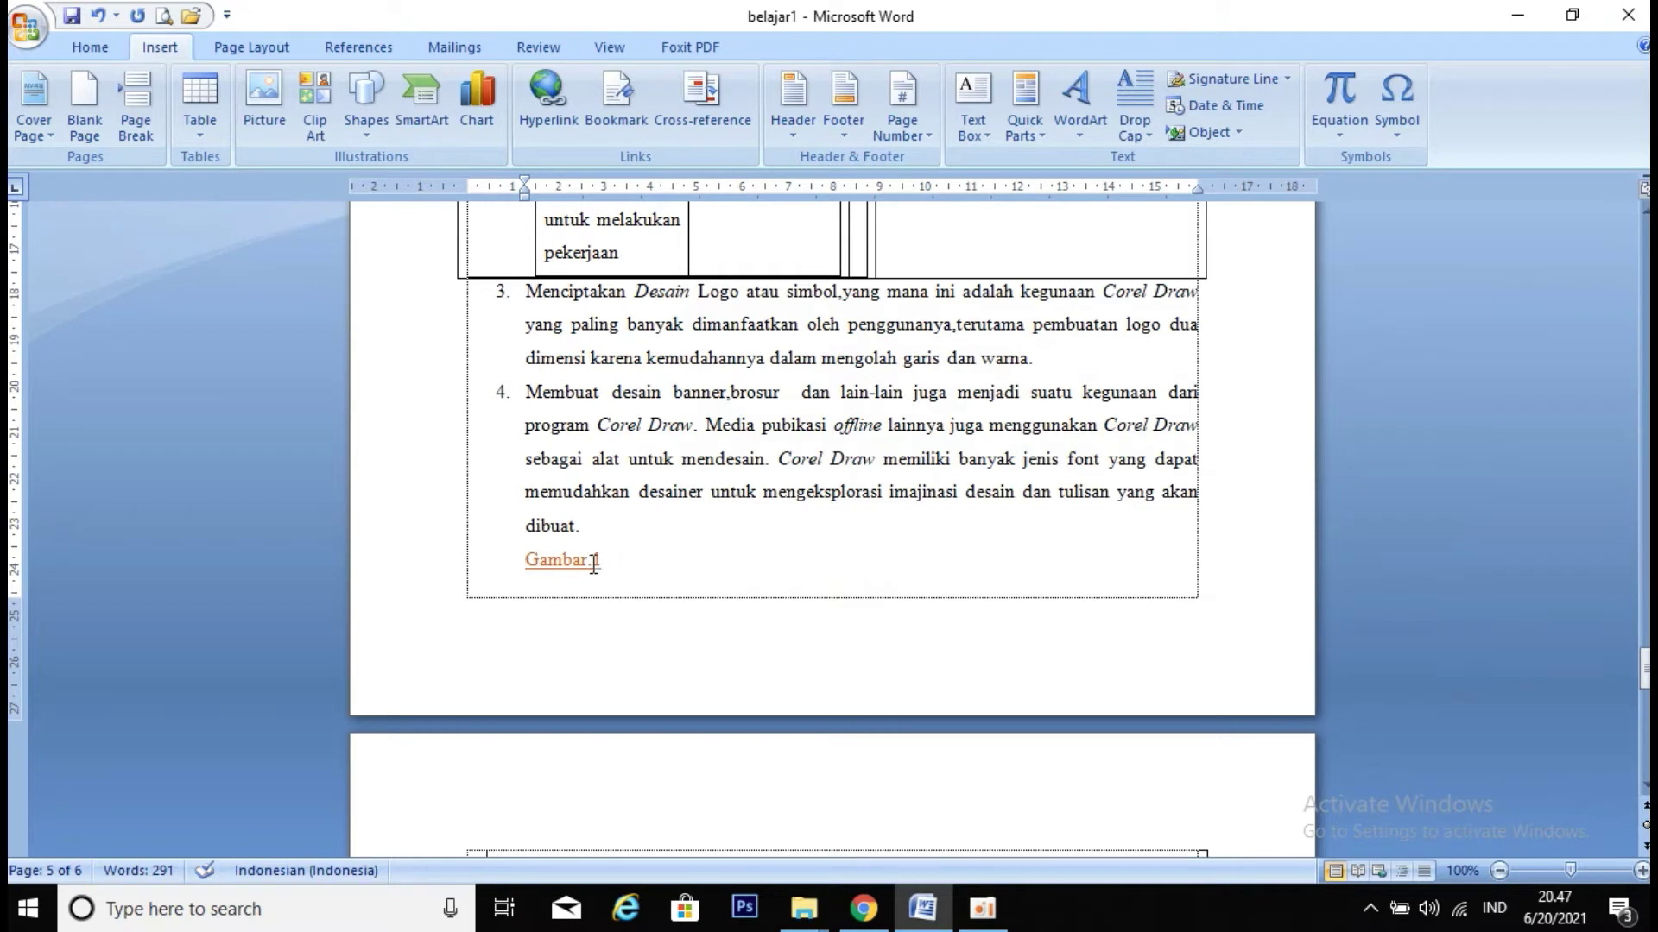
mouse_move(562, 559)
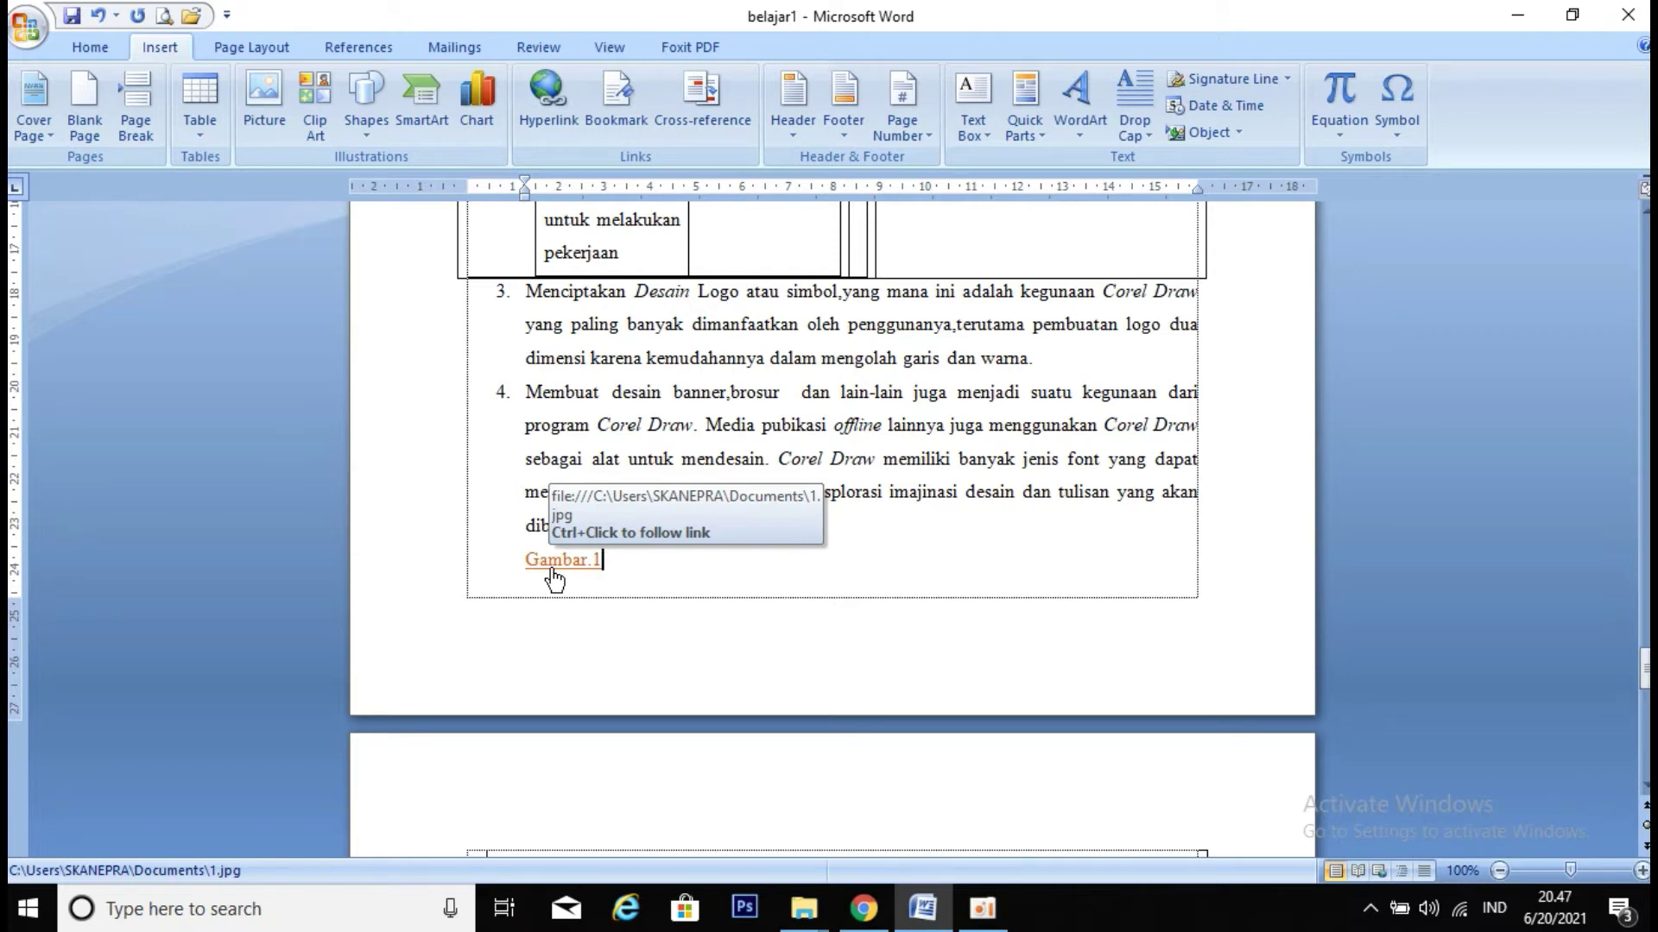
left_click(553, 577, "ctrl")
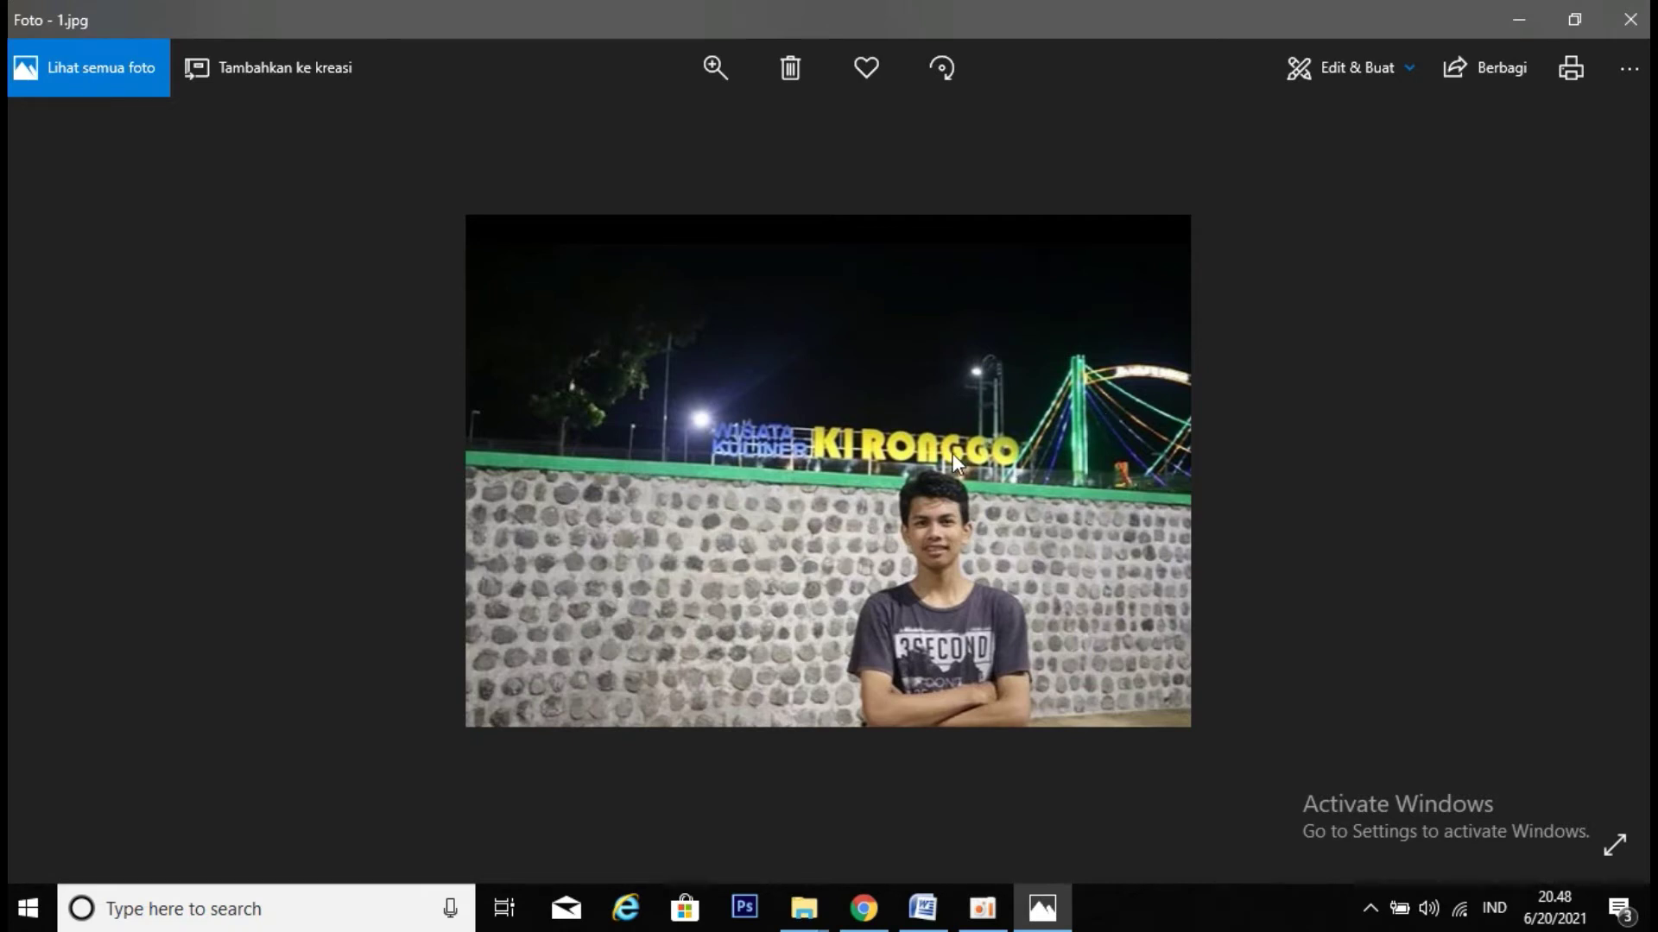
left_click(1631, 19)
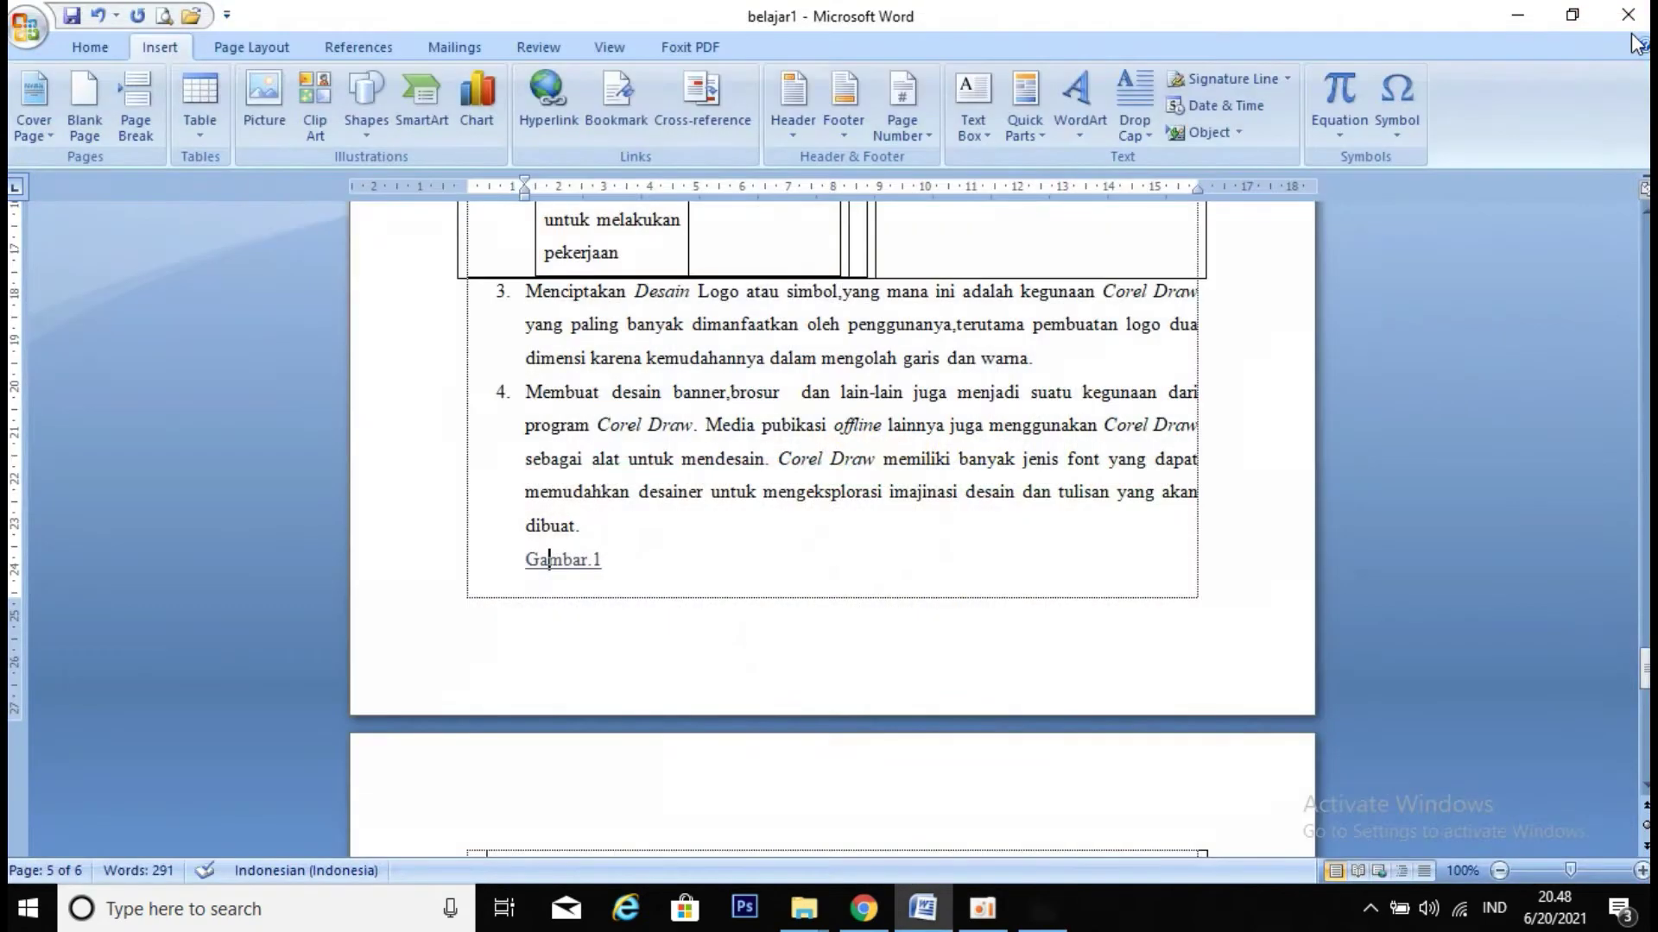
left_click(614, 561)
Select the item 4 paragraph and add it as the bookmark 'desain_banner'.
left_click_drag(525, 393, 749, 457)
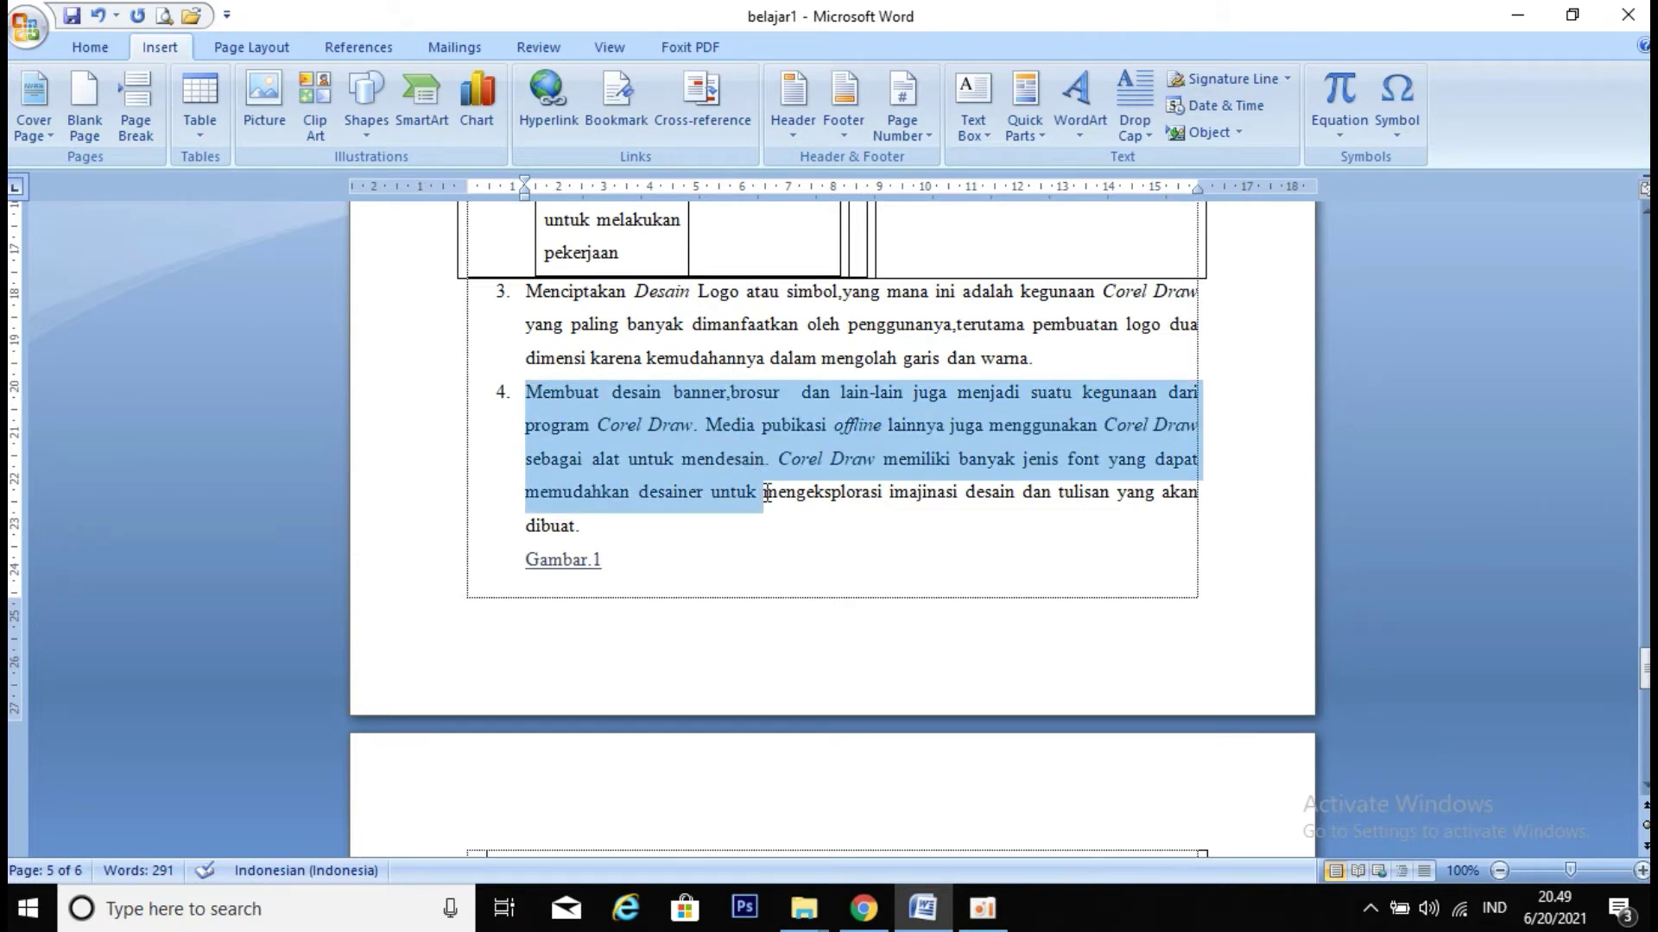
left_click_drag(749, 457, 789, 522)
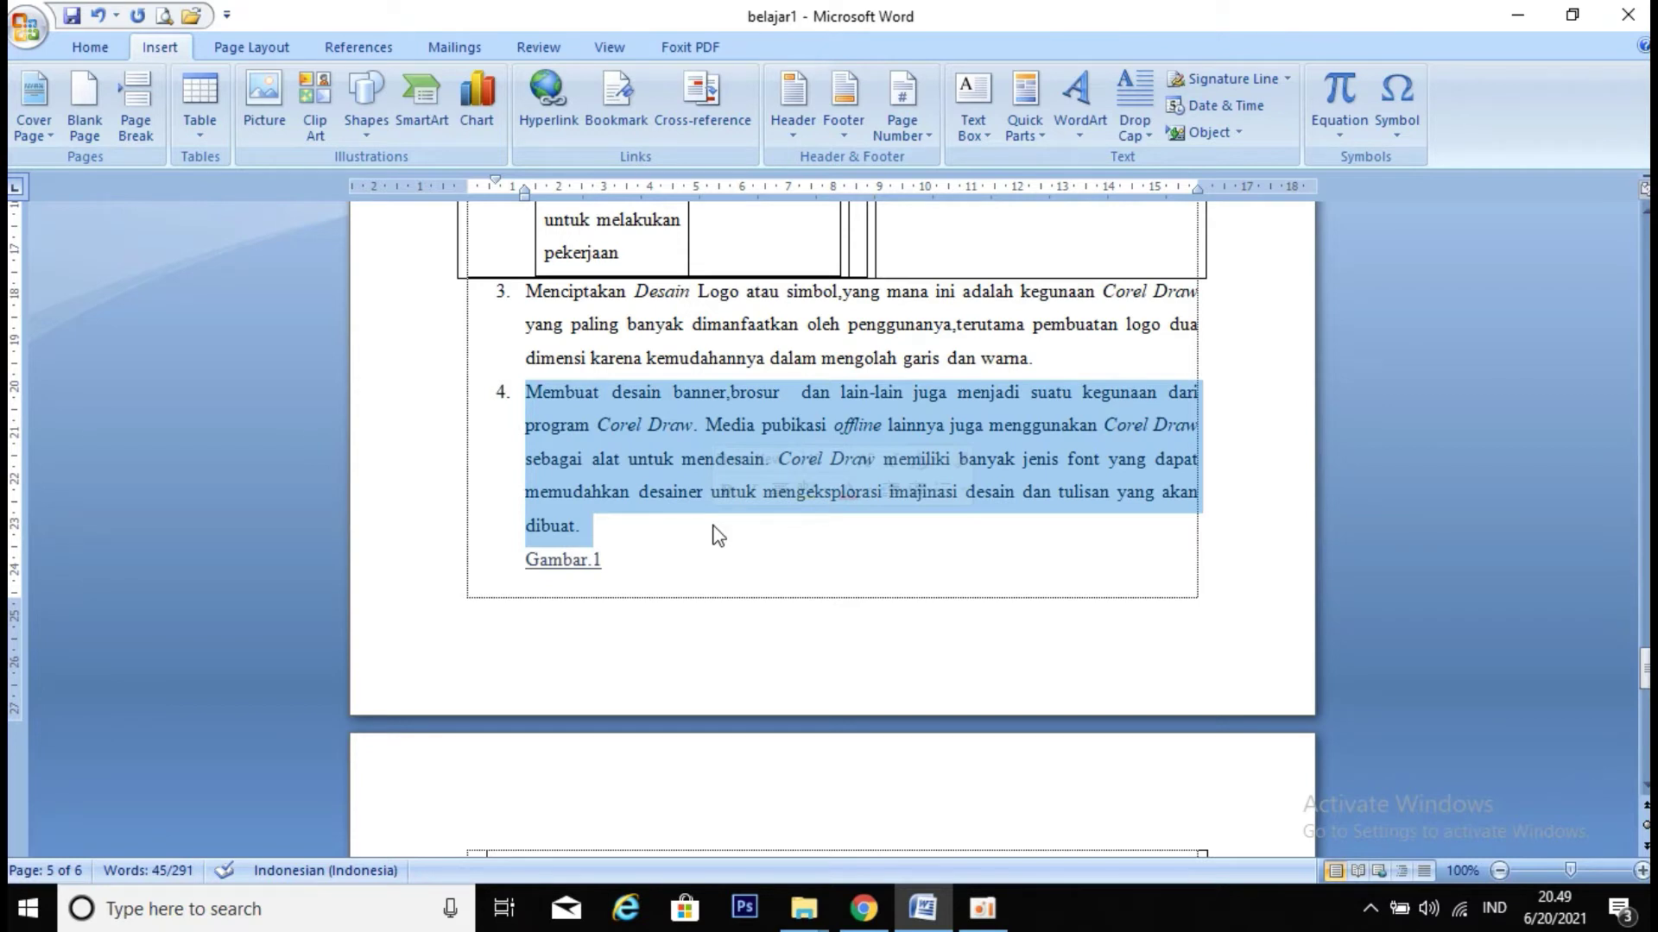
left_click(624, 123)
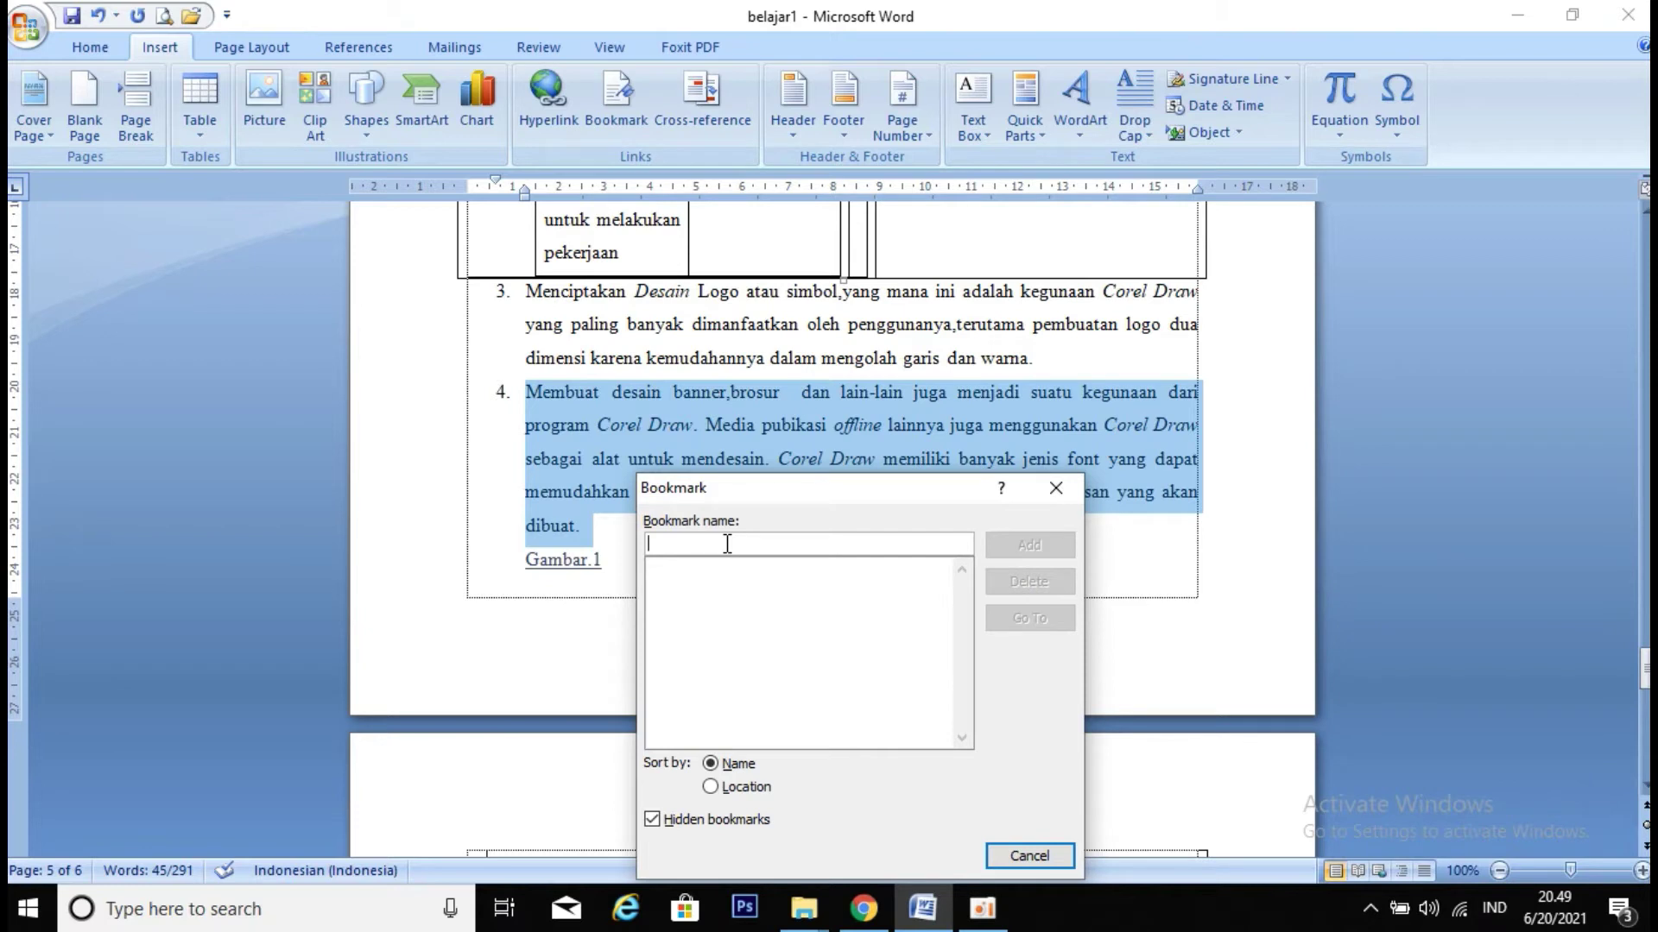
type("desain")
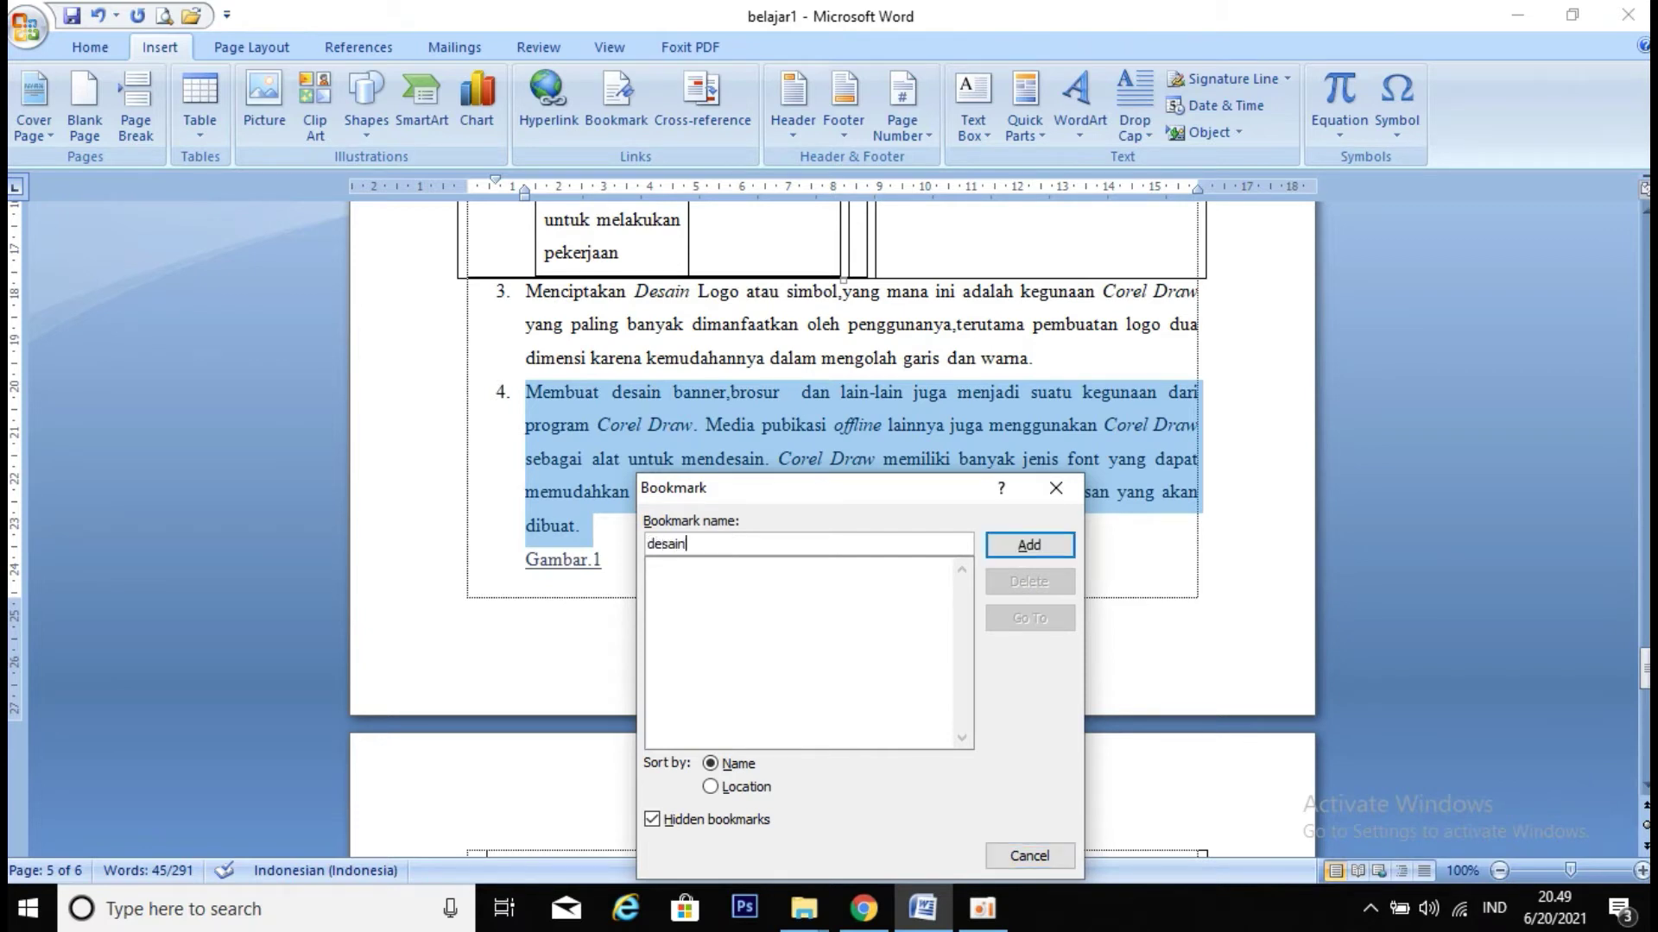
type("_")
type("banner")
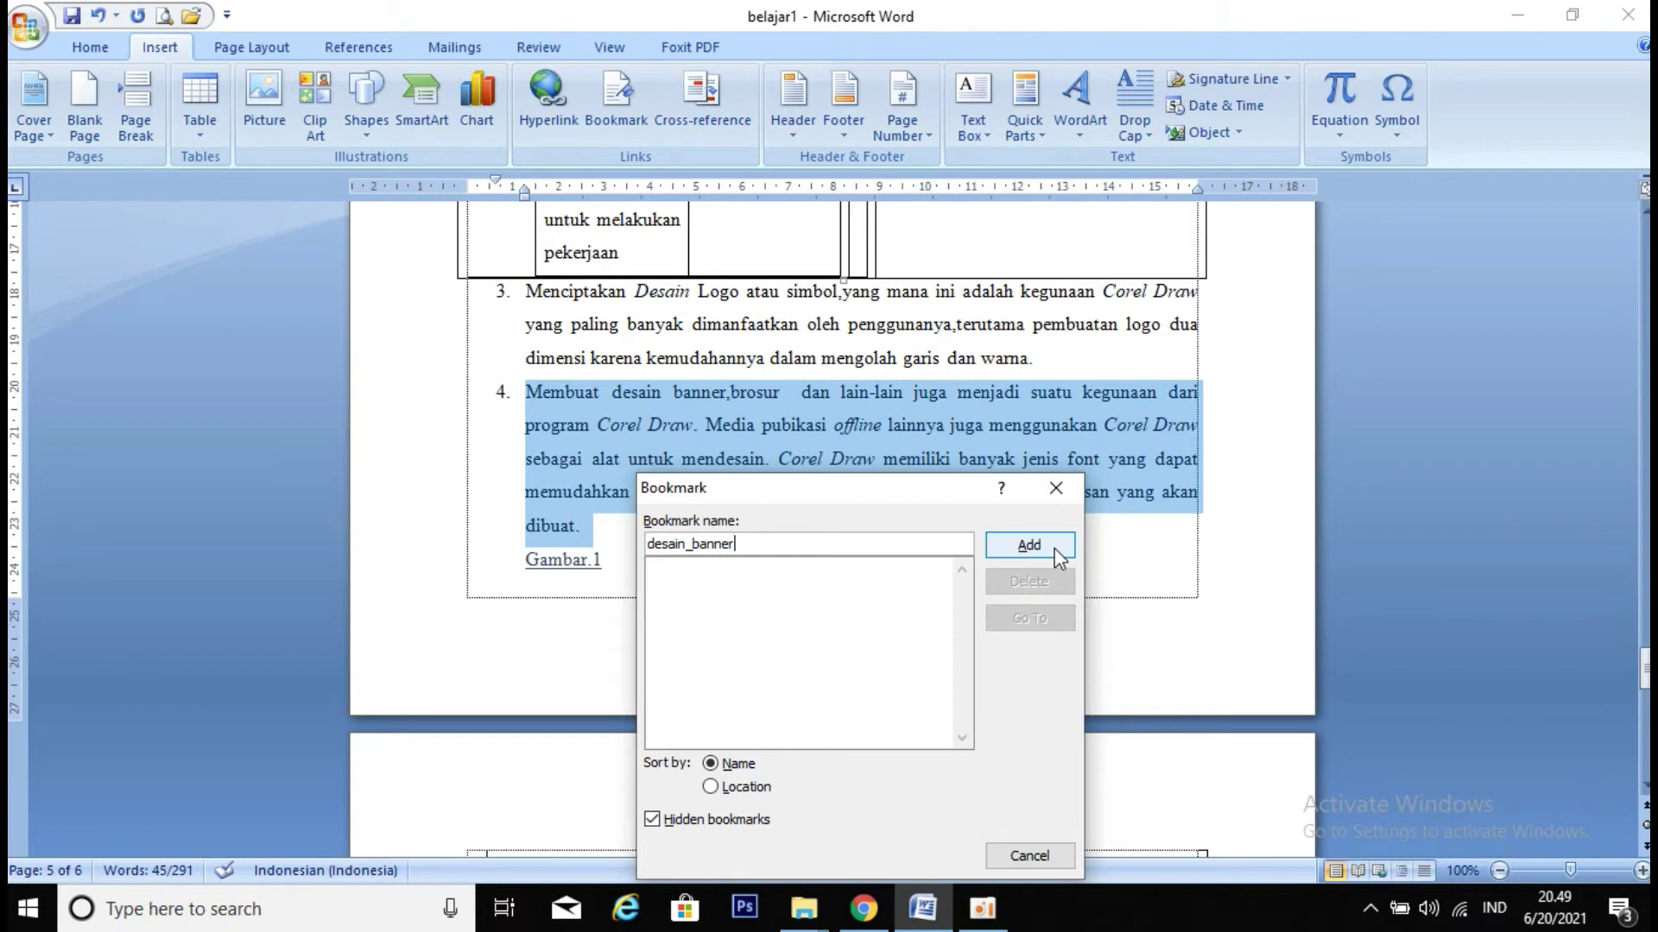
left_click(1029, 545)
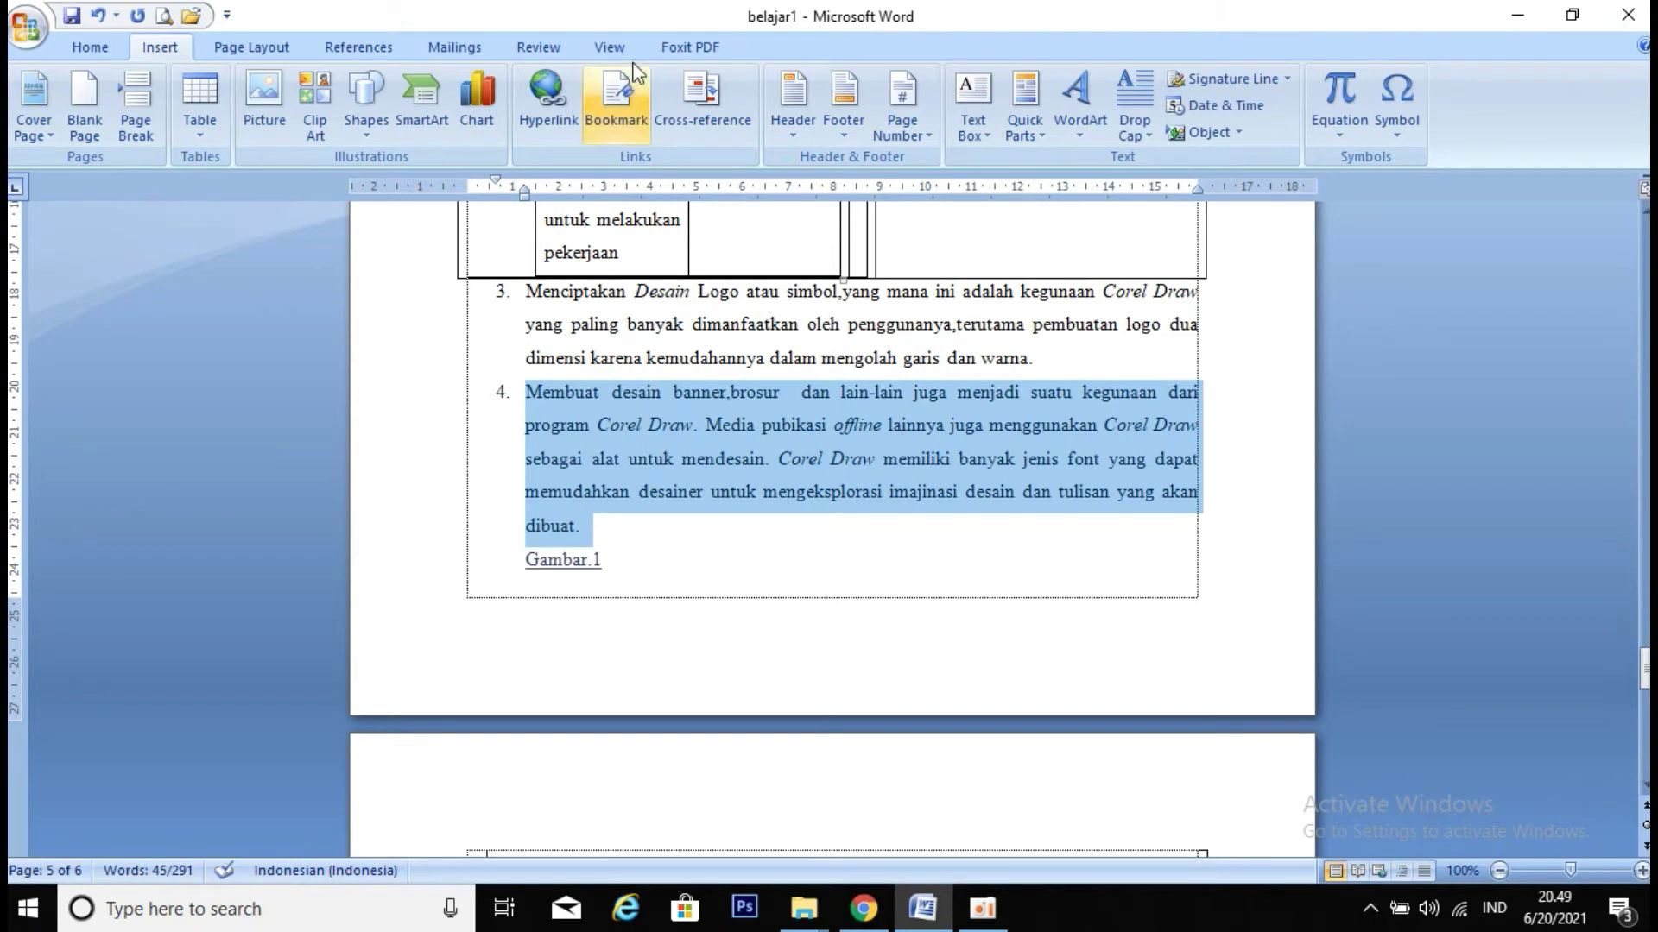
Reopen the bookmark list to confirm desain_banner exists, then close it and deselect.
left_click(608, 106)
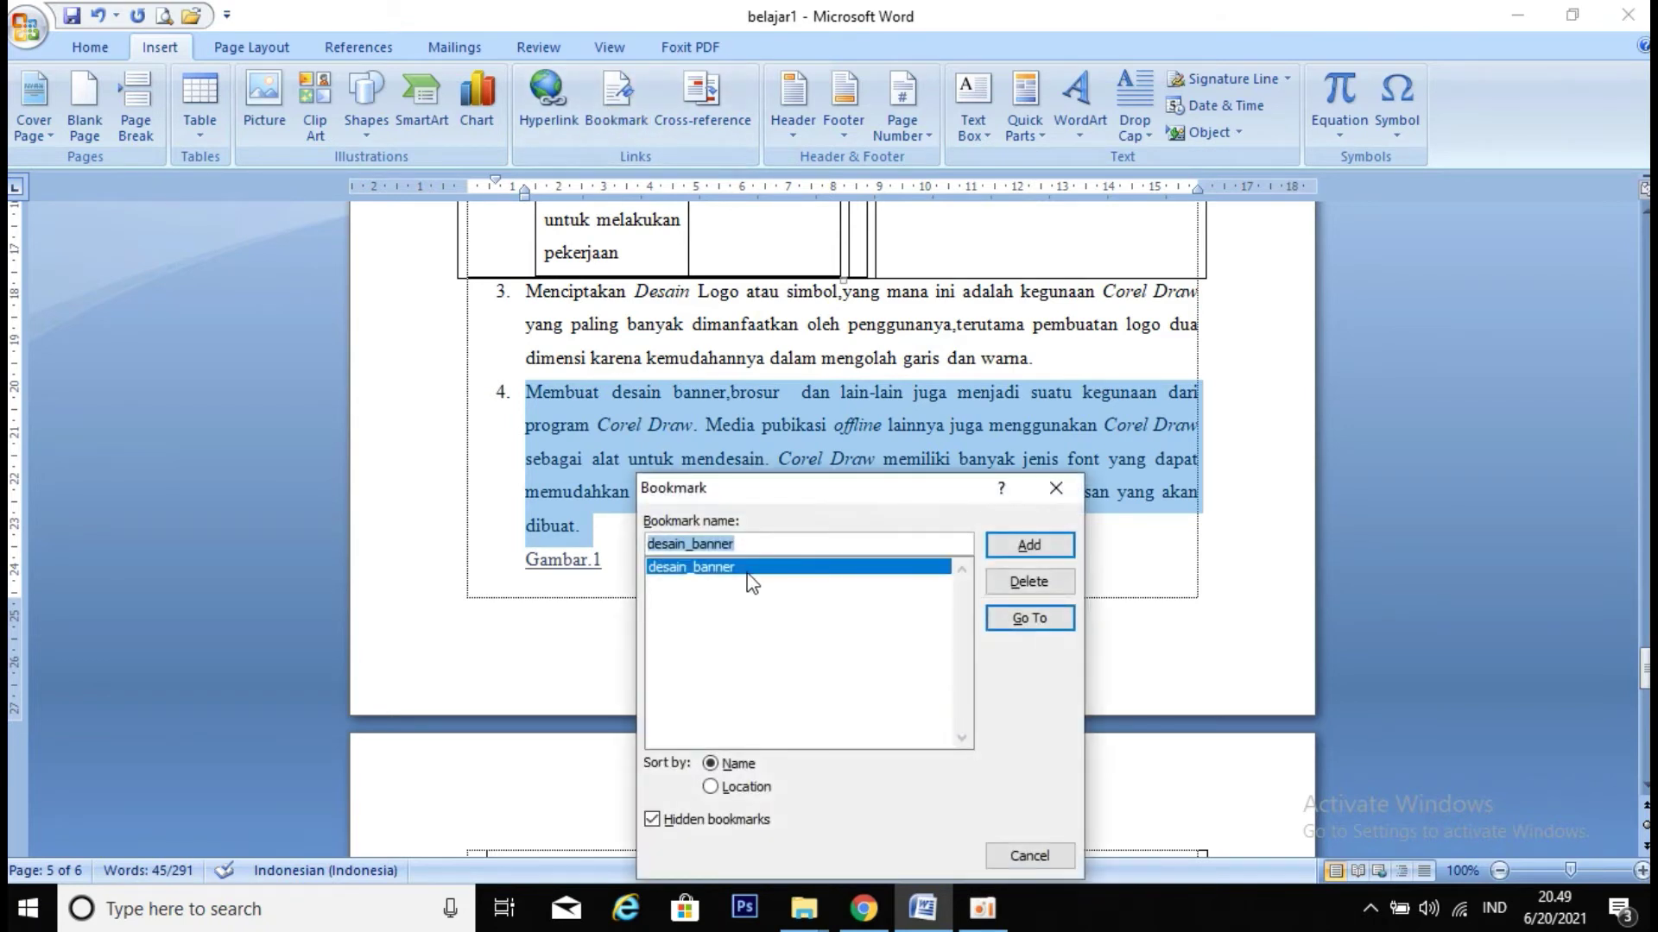
left_click(1055, 489)
left_click(1015, 568)
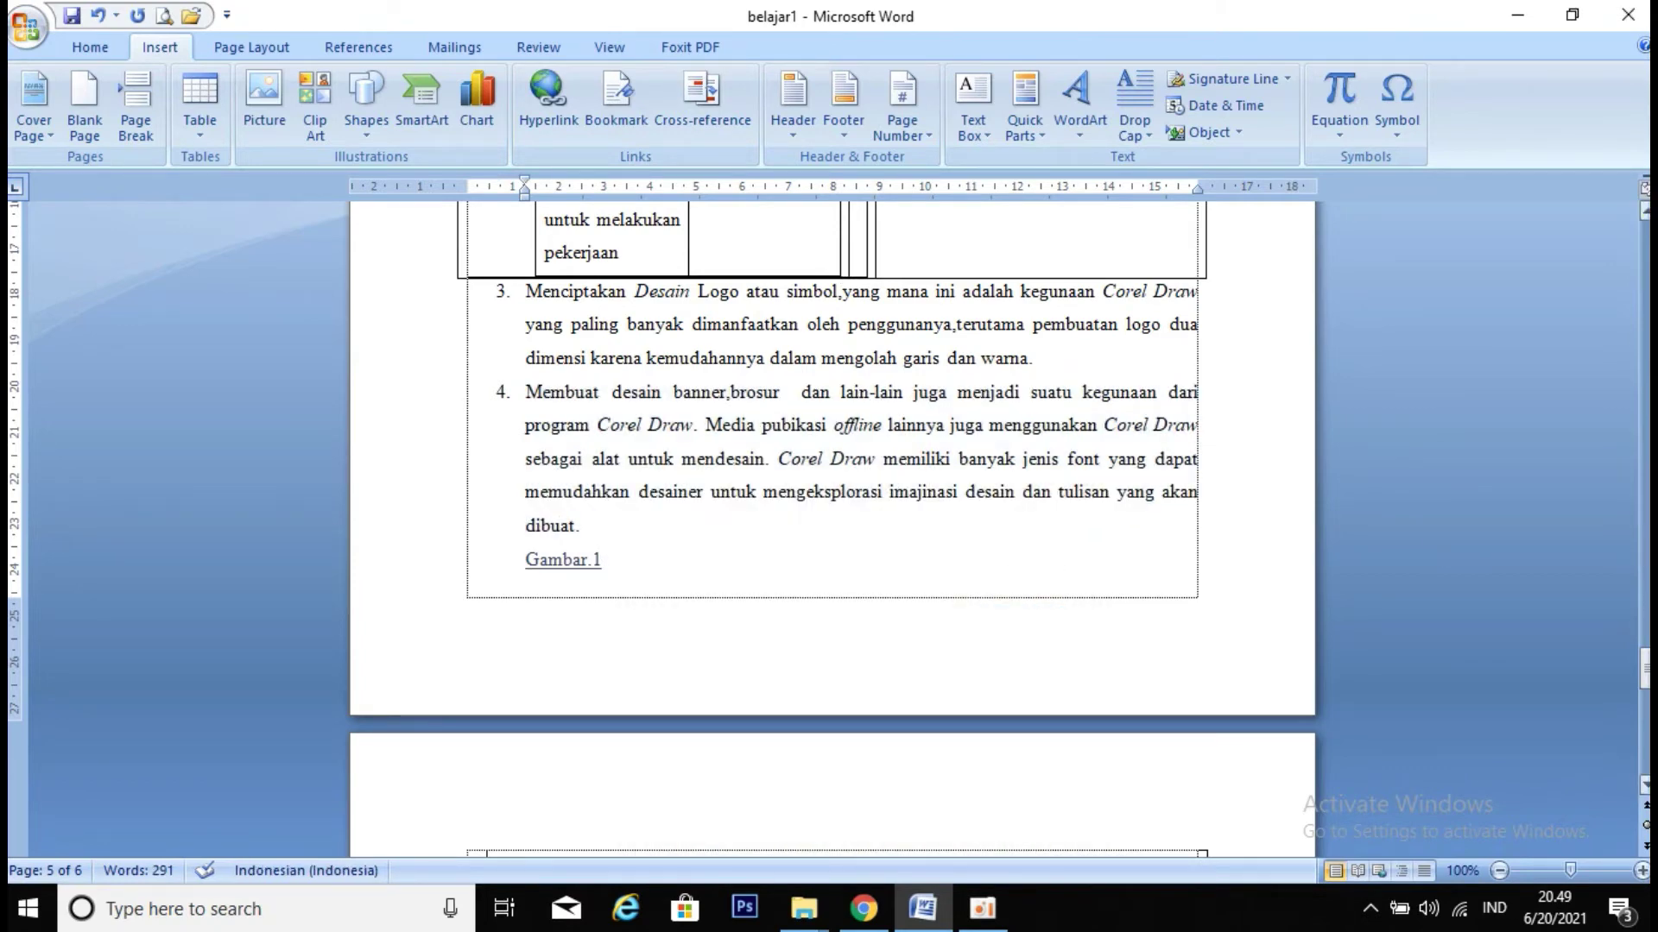
From the cover page, jump to the desain_banner bookmark using Go To in the Bookmark dialog.
left_click_drag(1645, 669, 1645, 242)
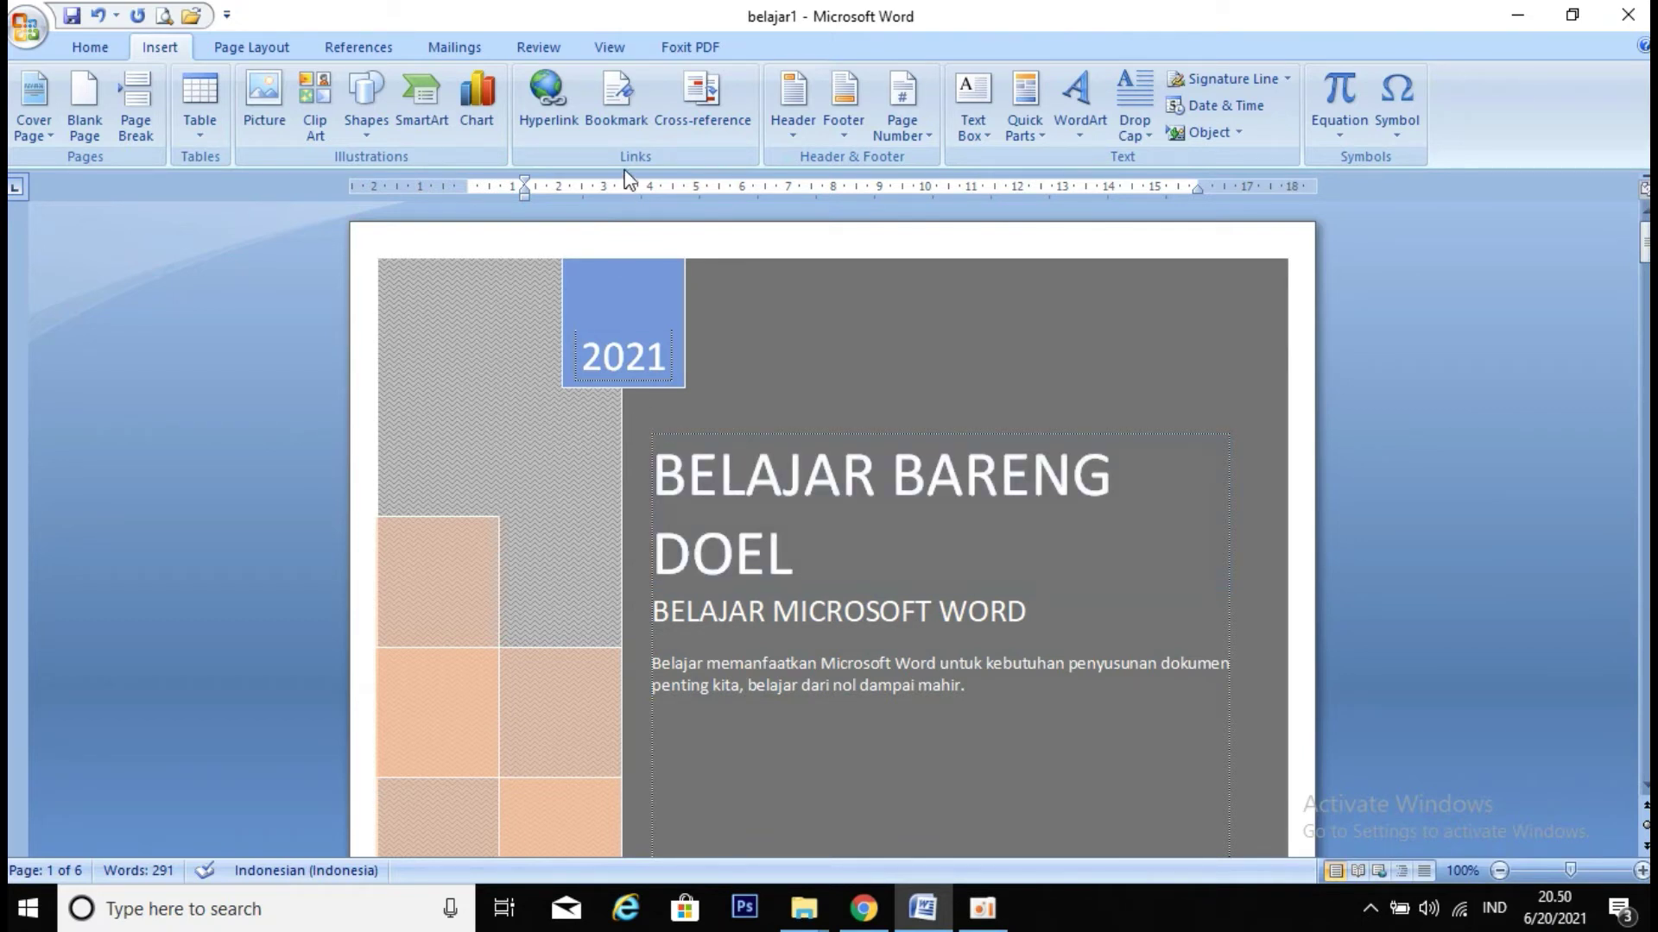
left_click(625, 99)
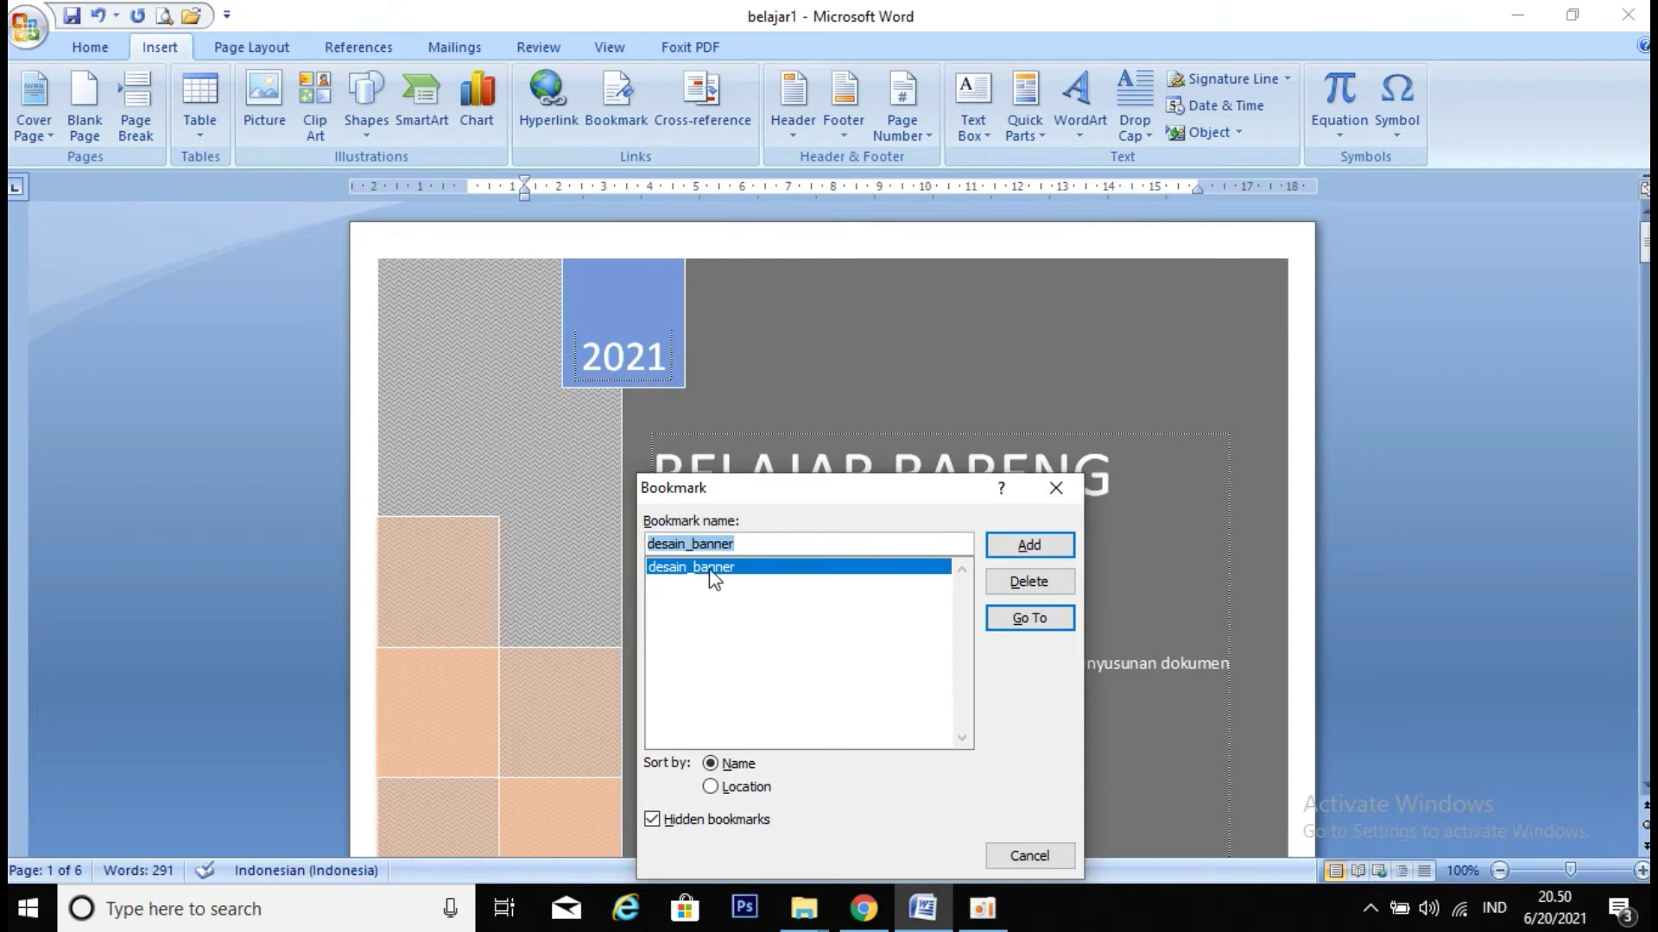
left_click(1029, 618)
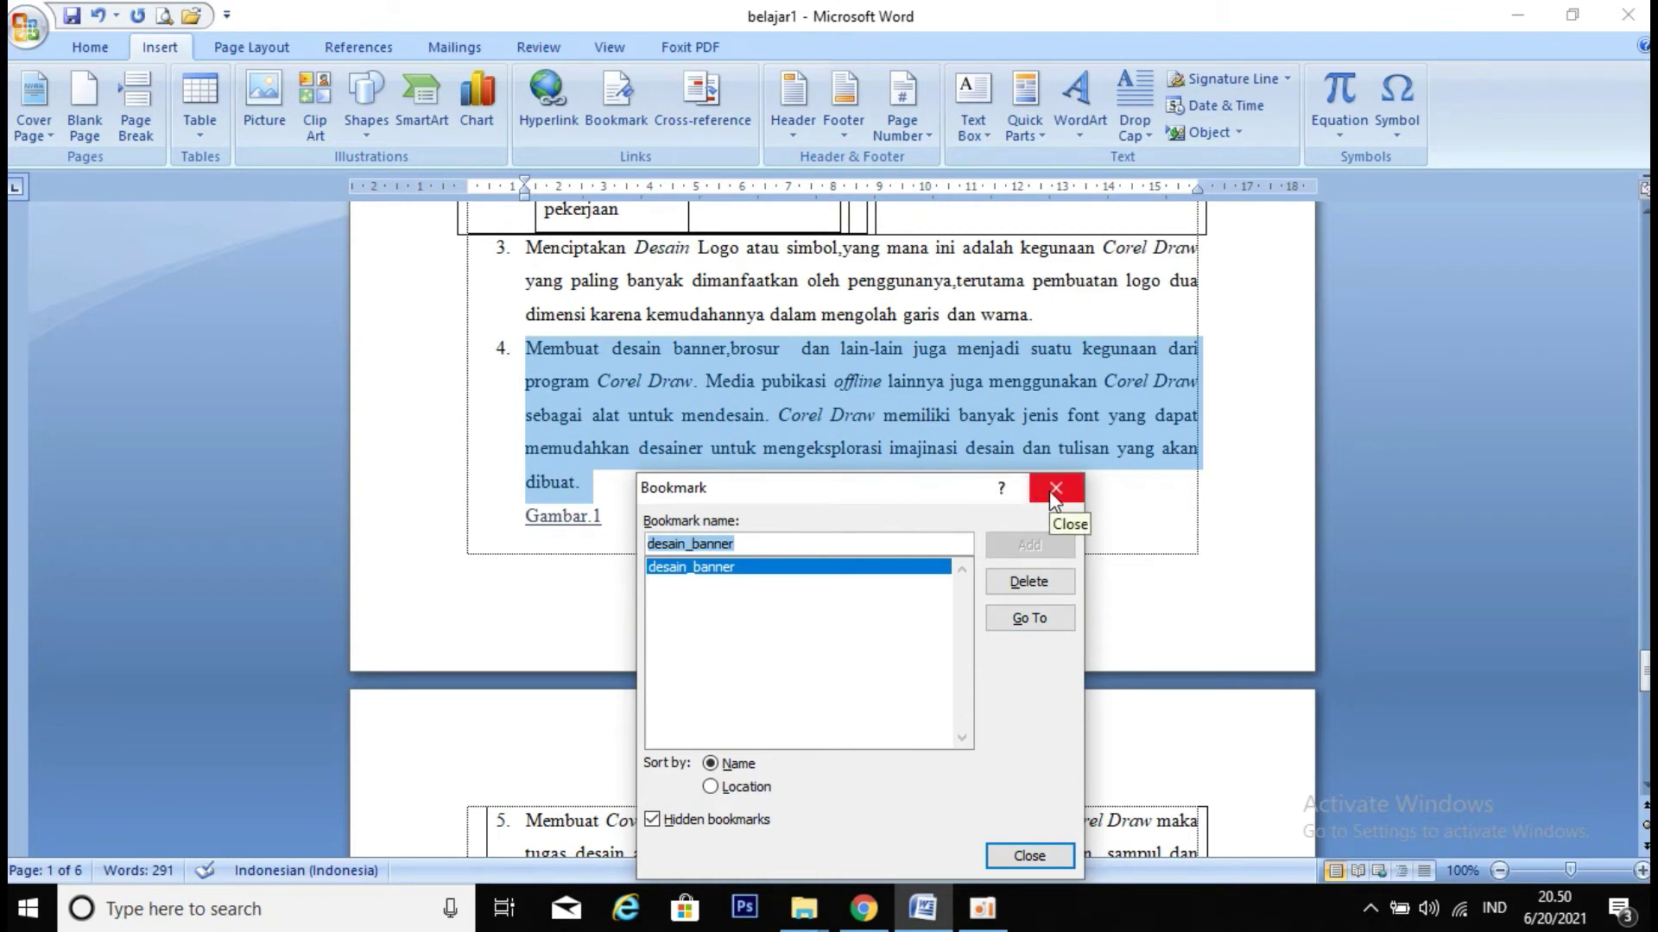
left_click(1053, 490)
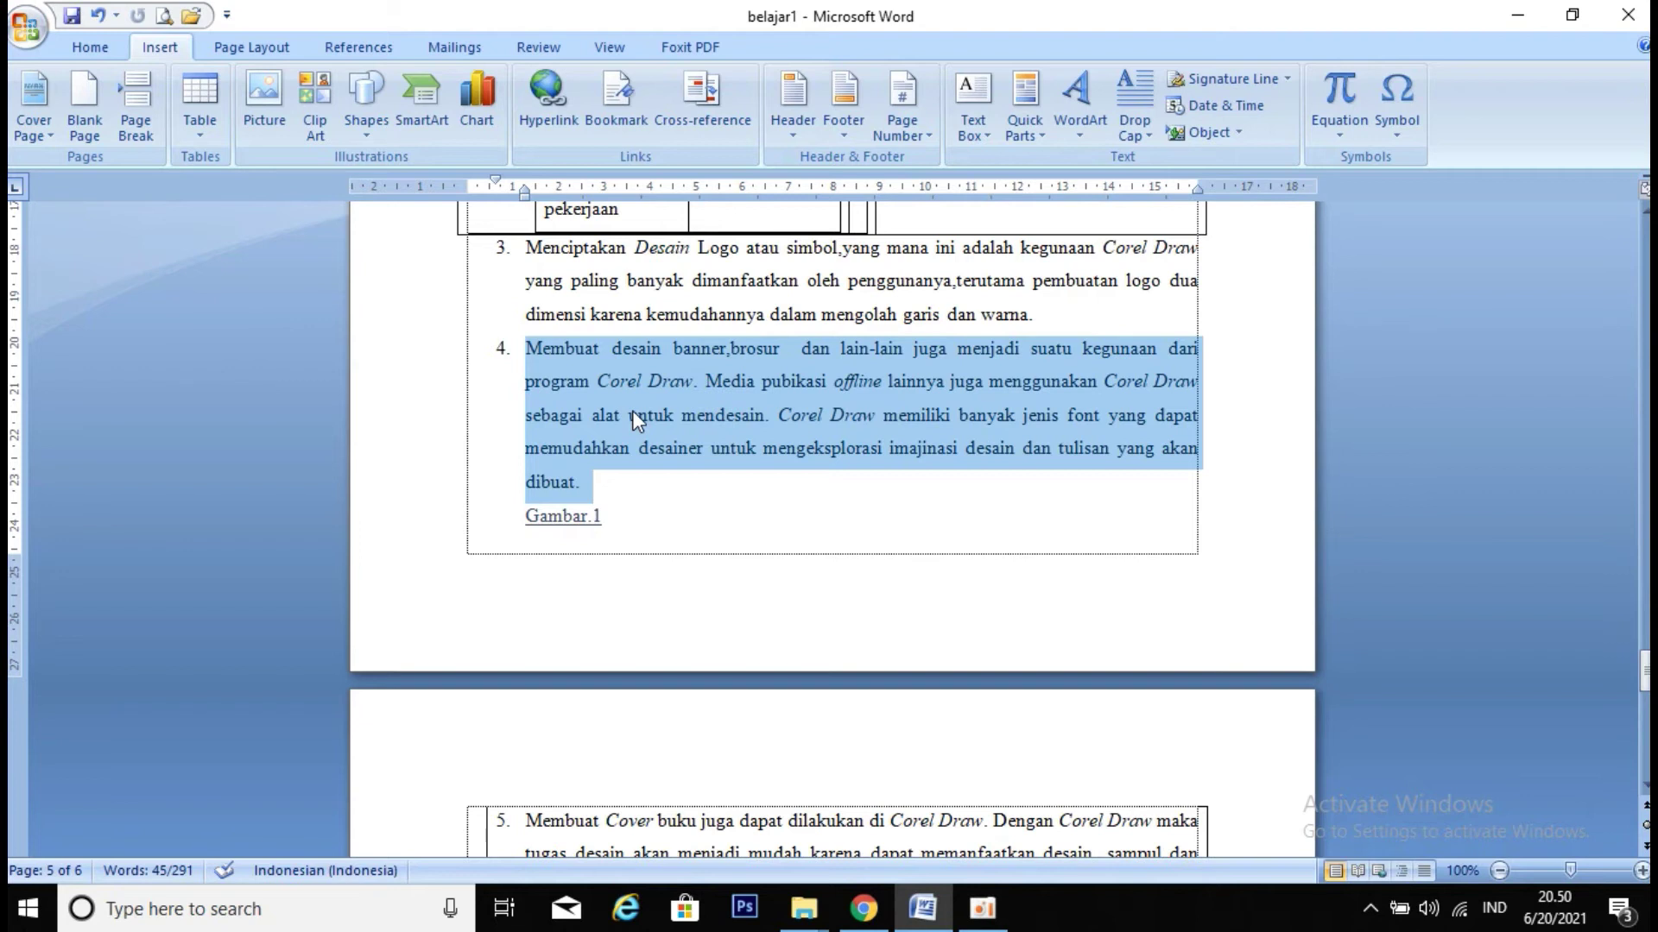
Deselect the paragraph and put the caret after 'dibuat.' in item 4.
left_click(688, 515)
left_click(642, 480)
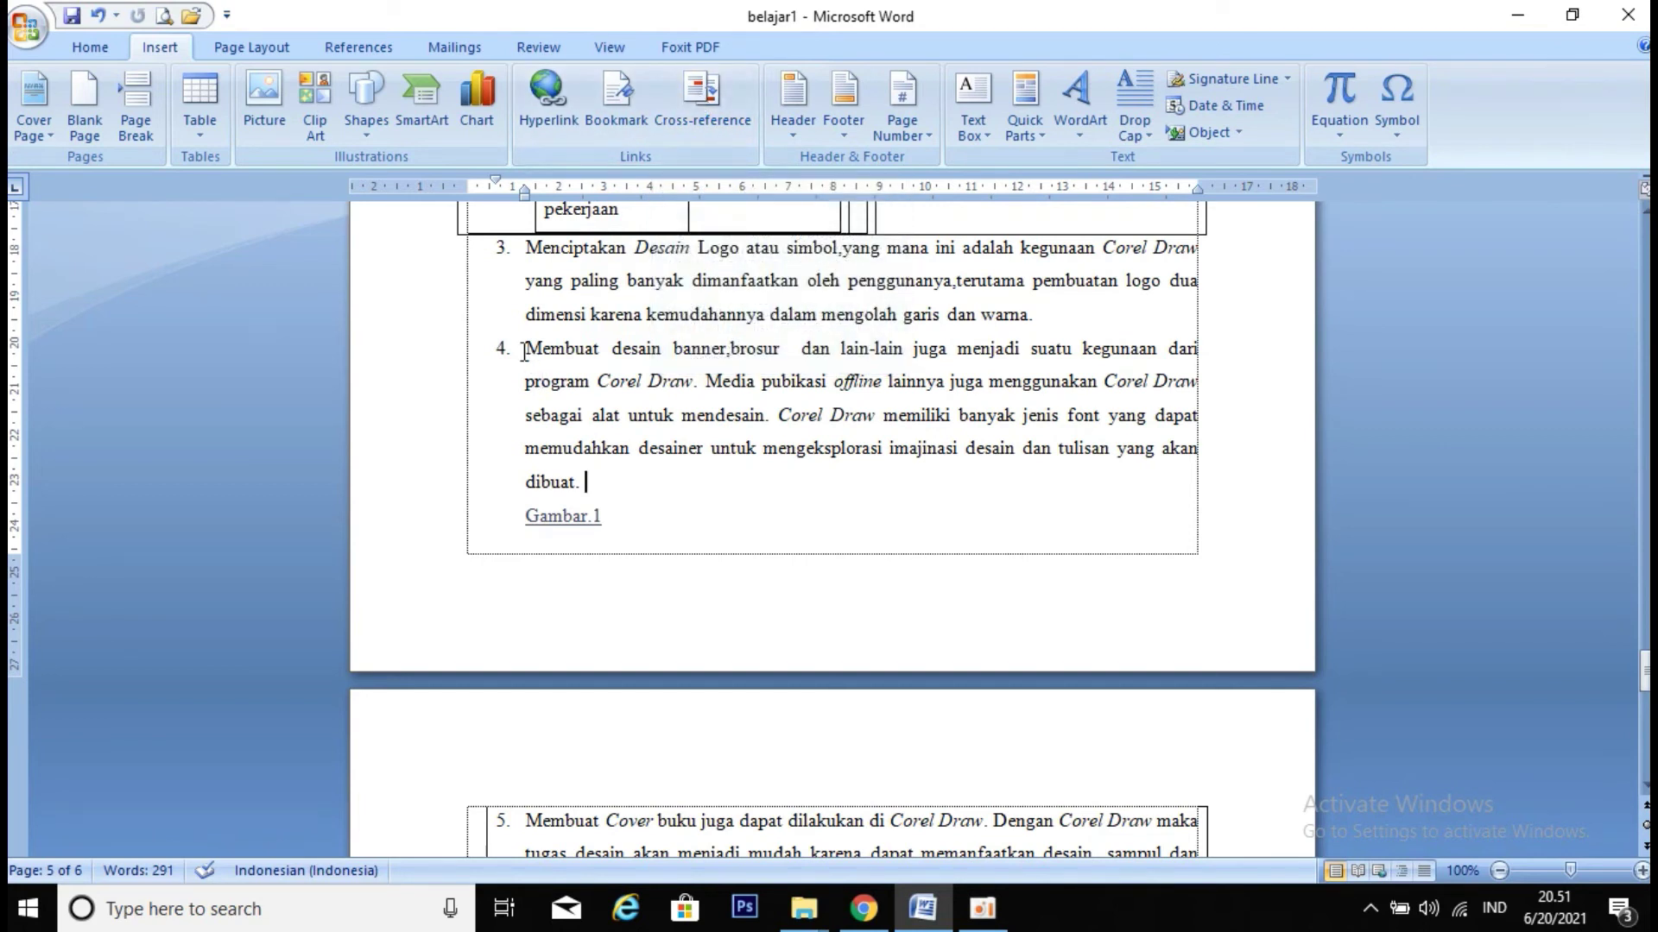
Select item 4 from 'Membuat desain banner' through 'dibuat.'.
left_click_drag(524, 352, 628, 449)
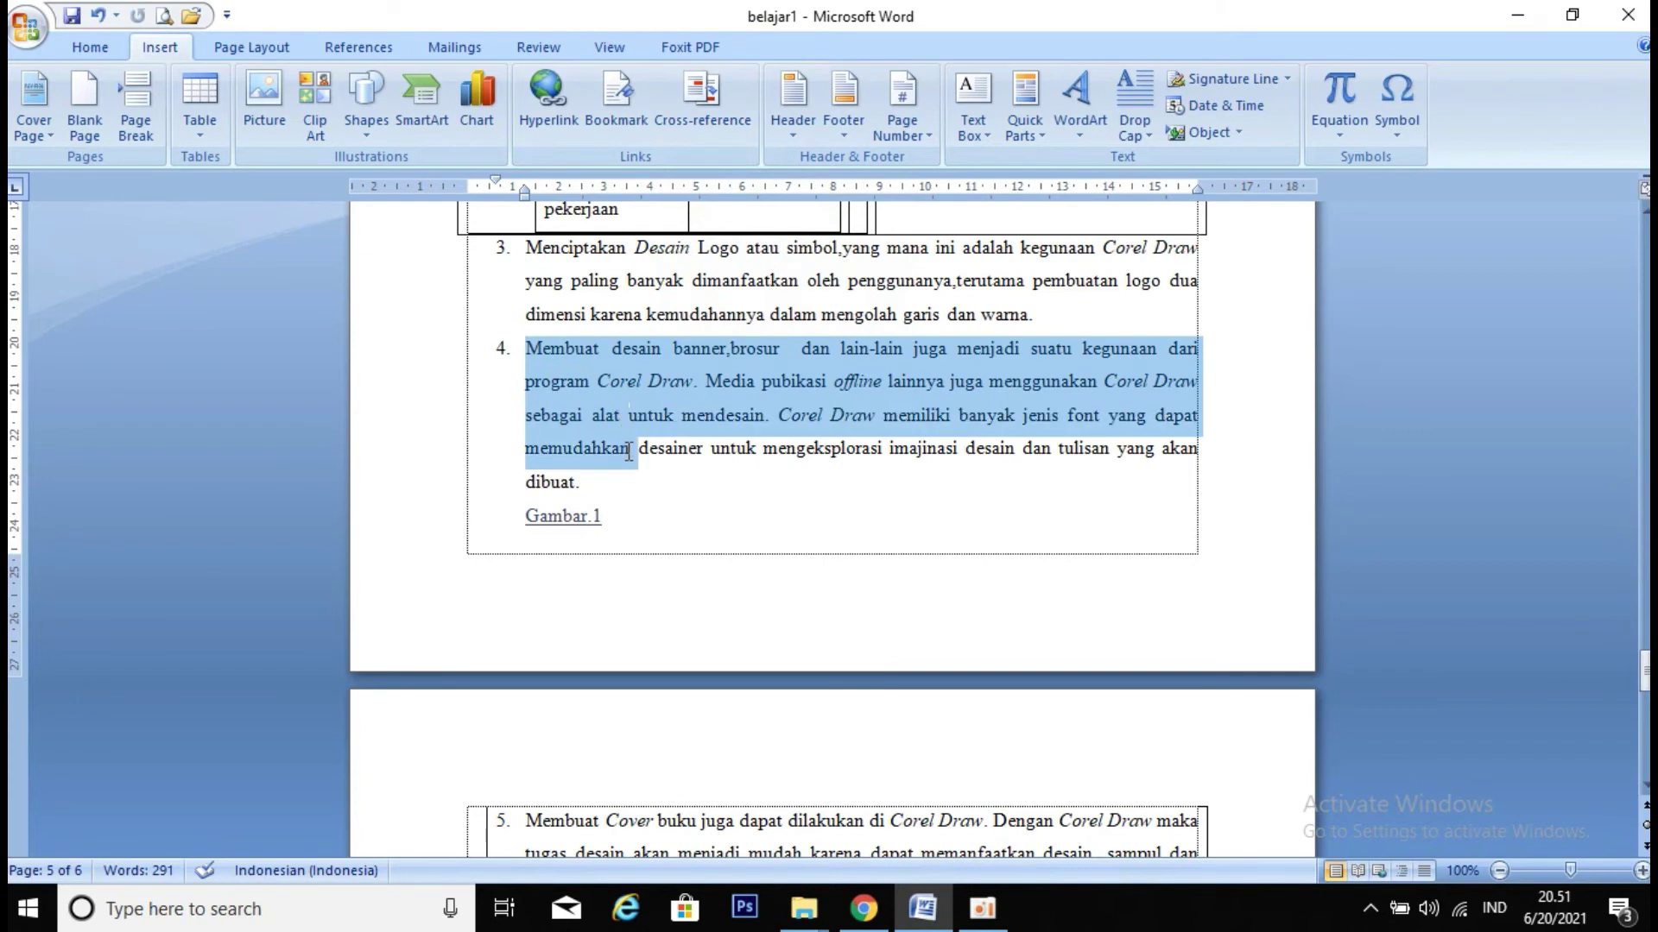
left_click_drag(629, 450, 628, 492)
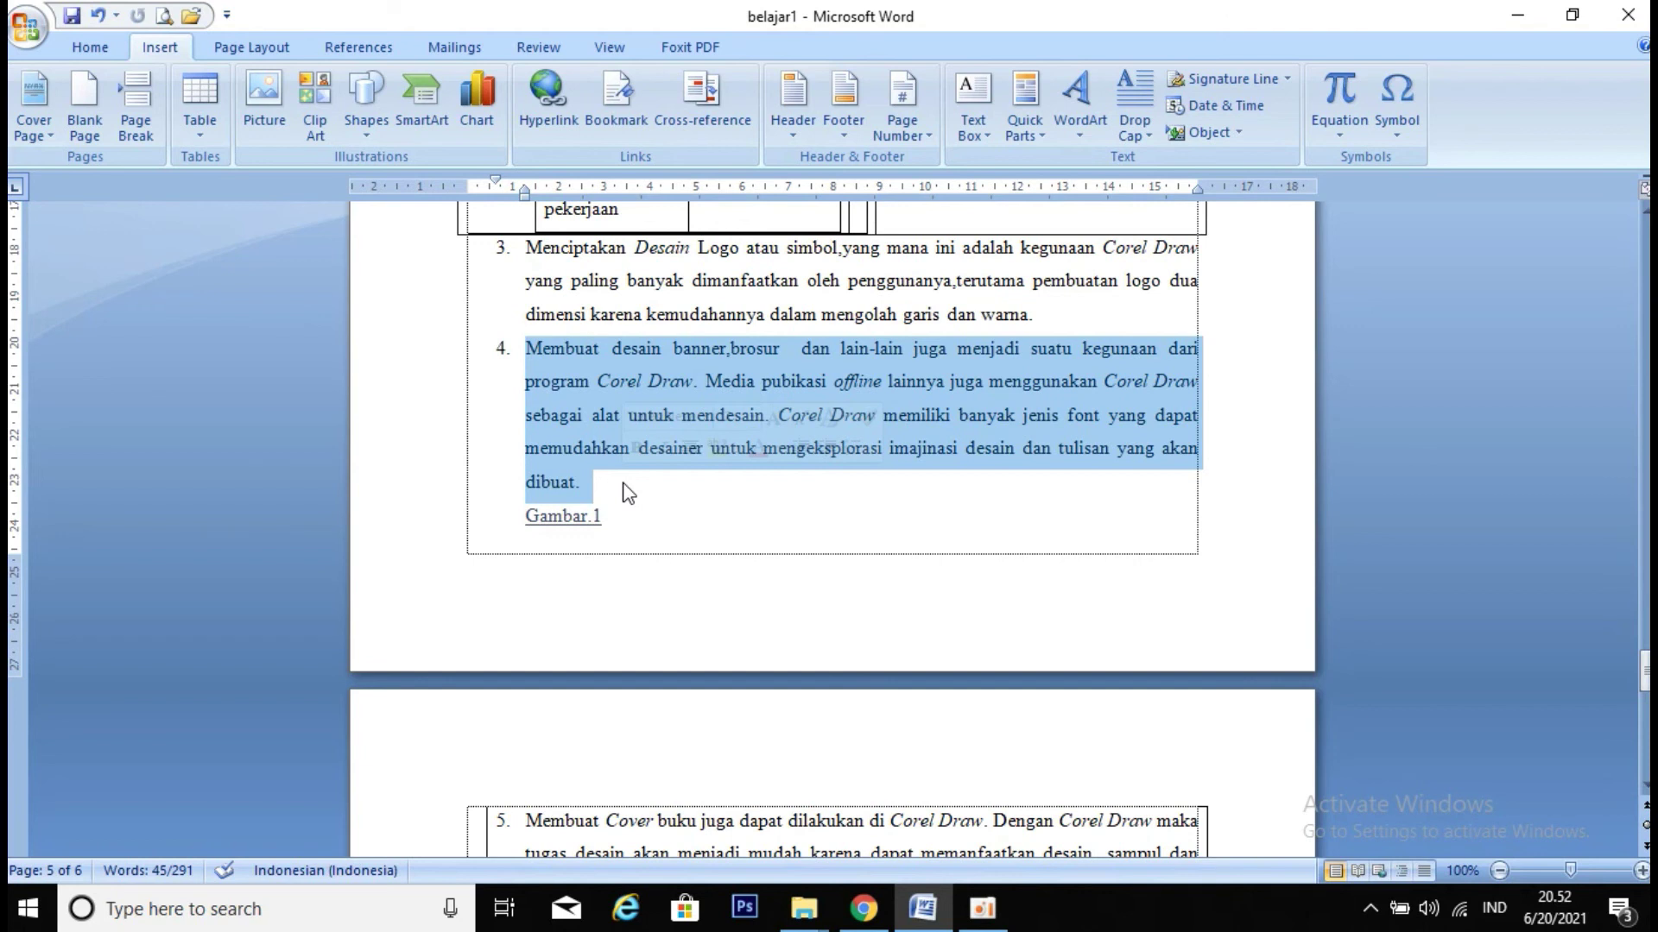
At the document's end, insert a cross-reference showing the desain_banner bookmark text.
key("ctrl+End")
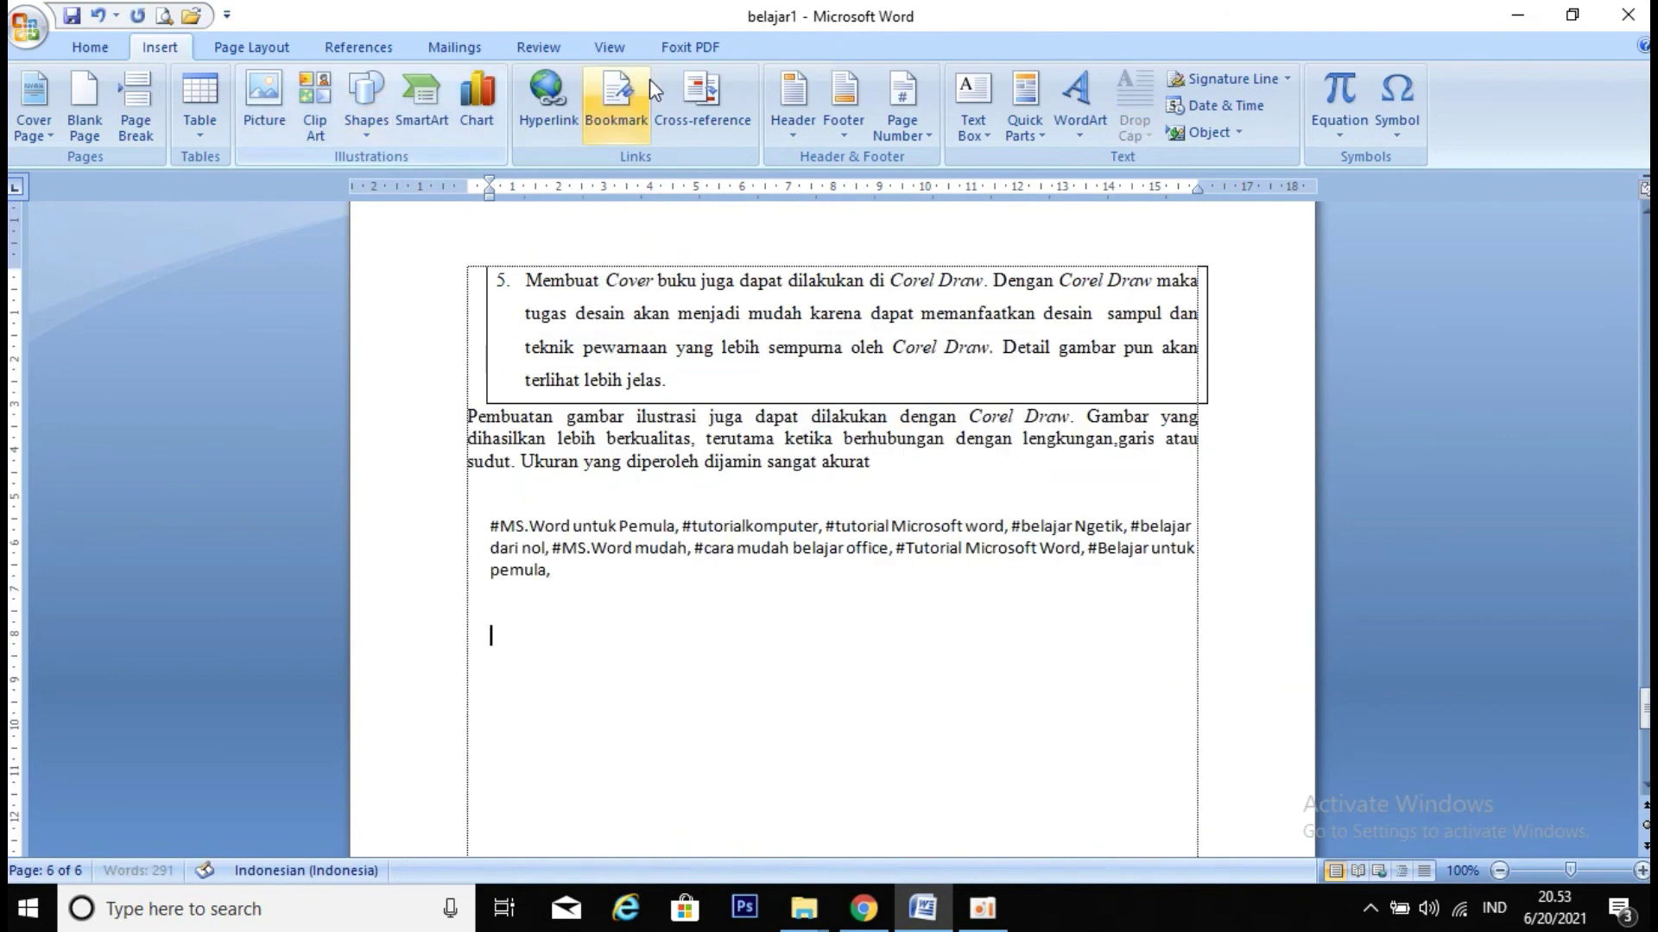
left_click(699, 98)
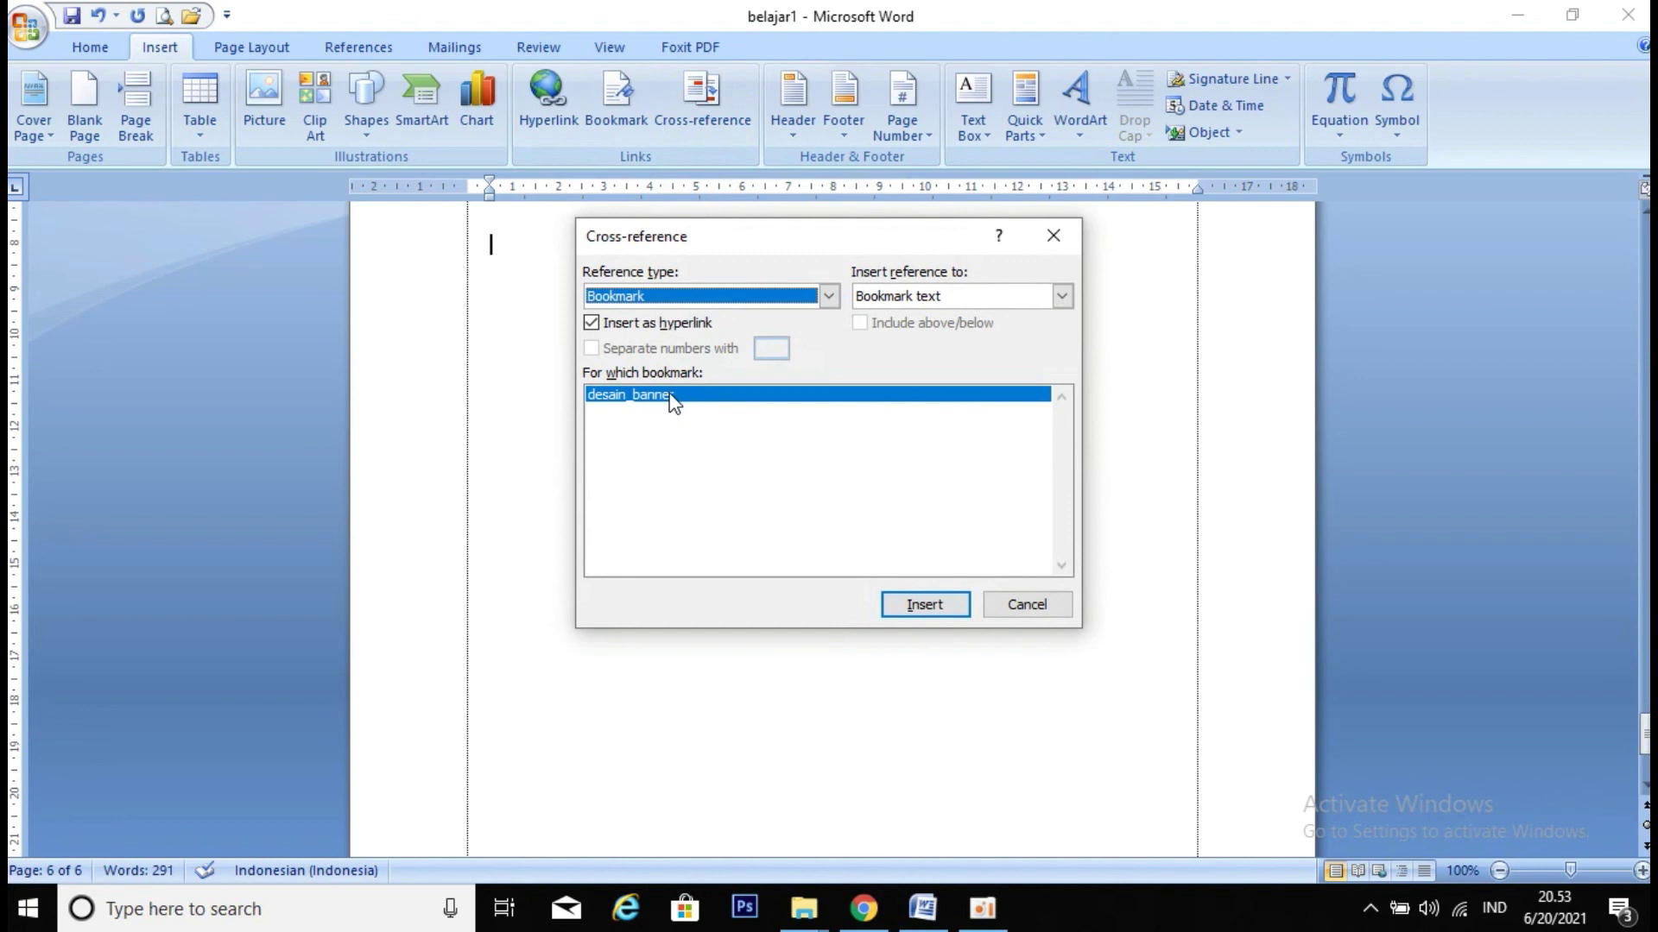
left_click(894, 604)
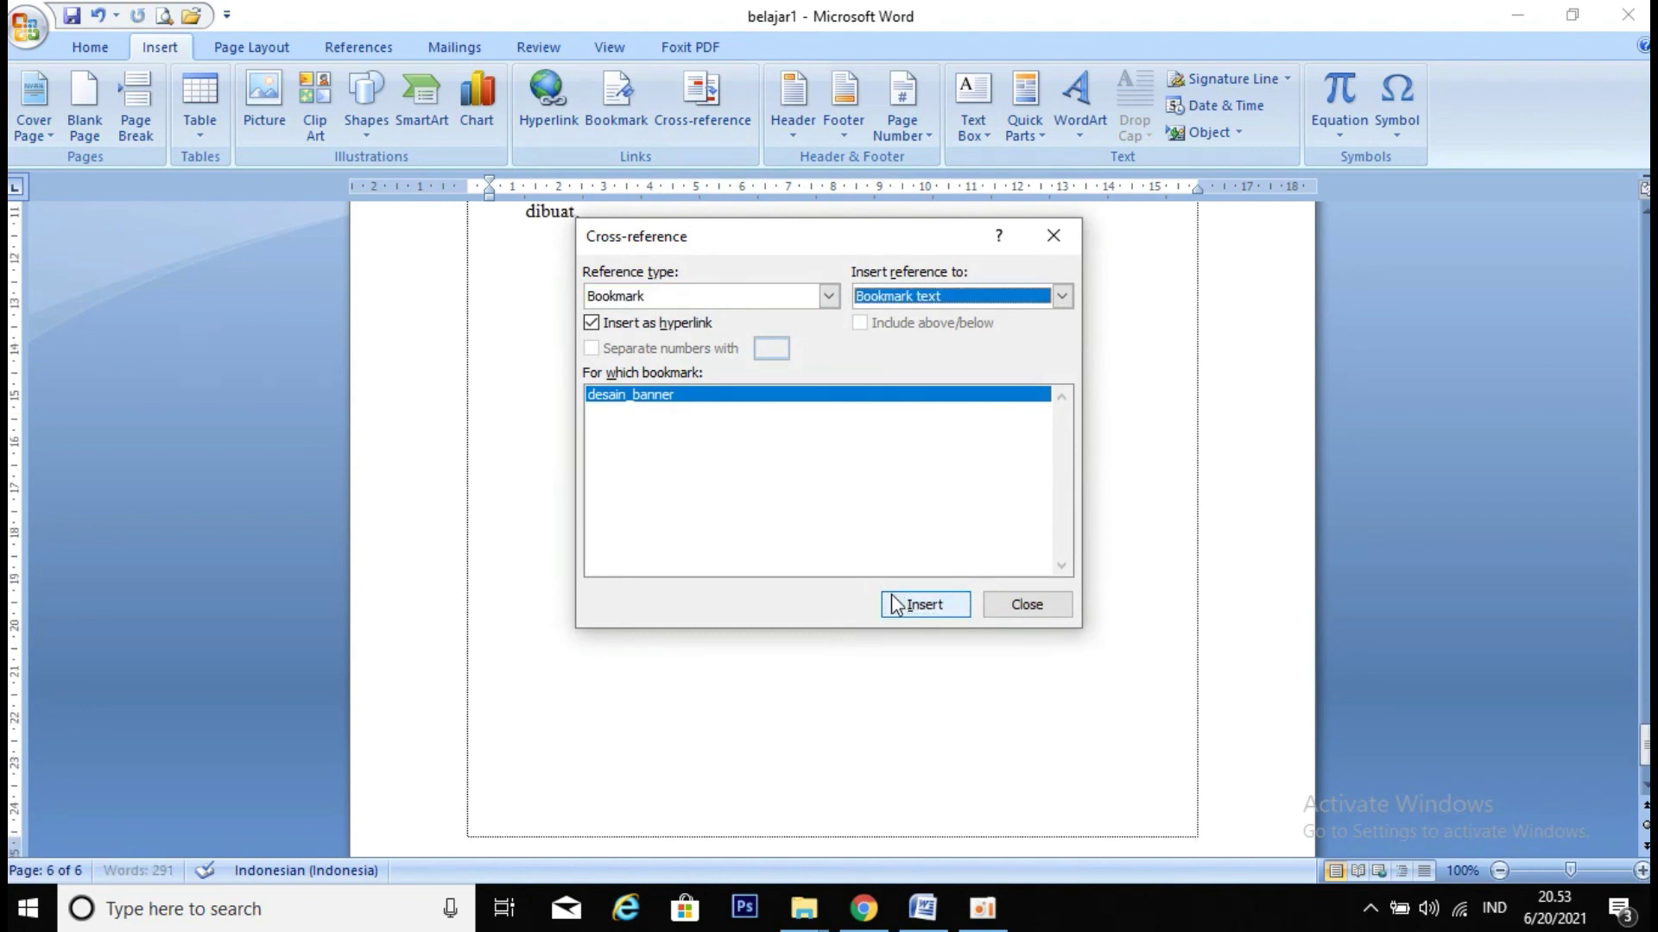
left_click(1027, 604)
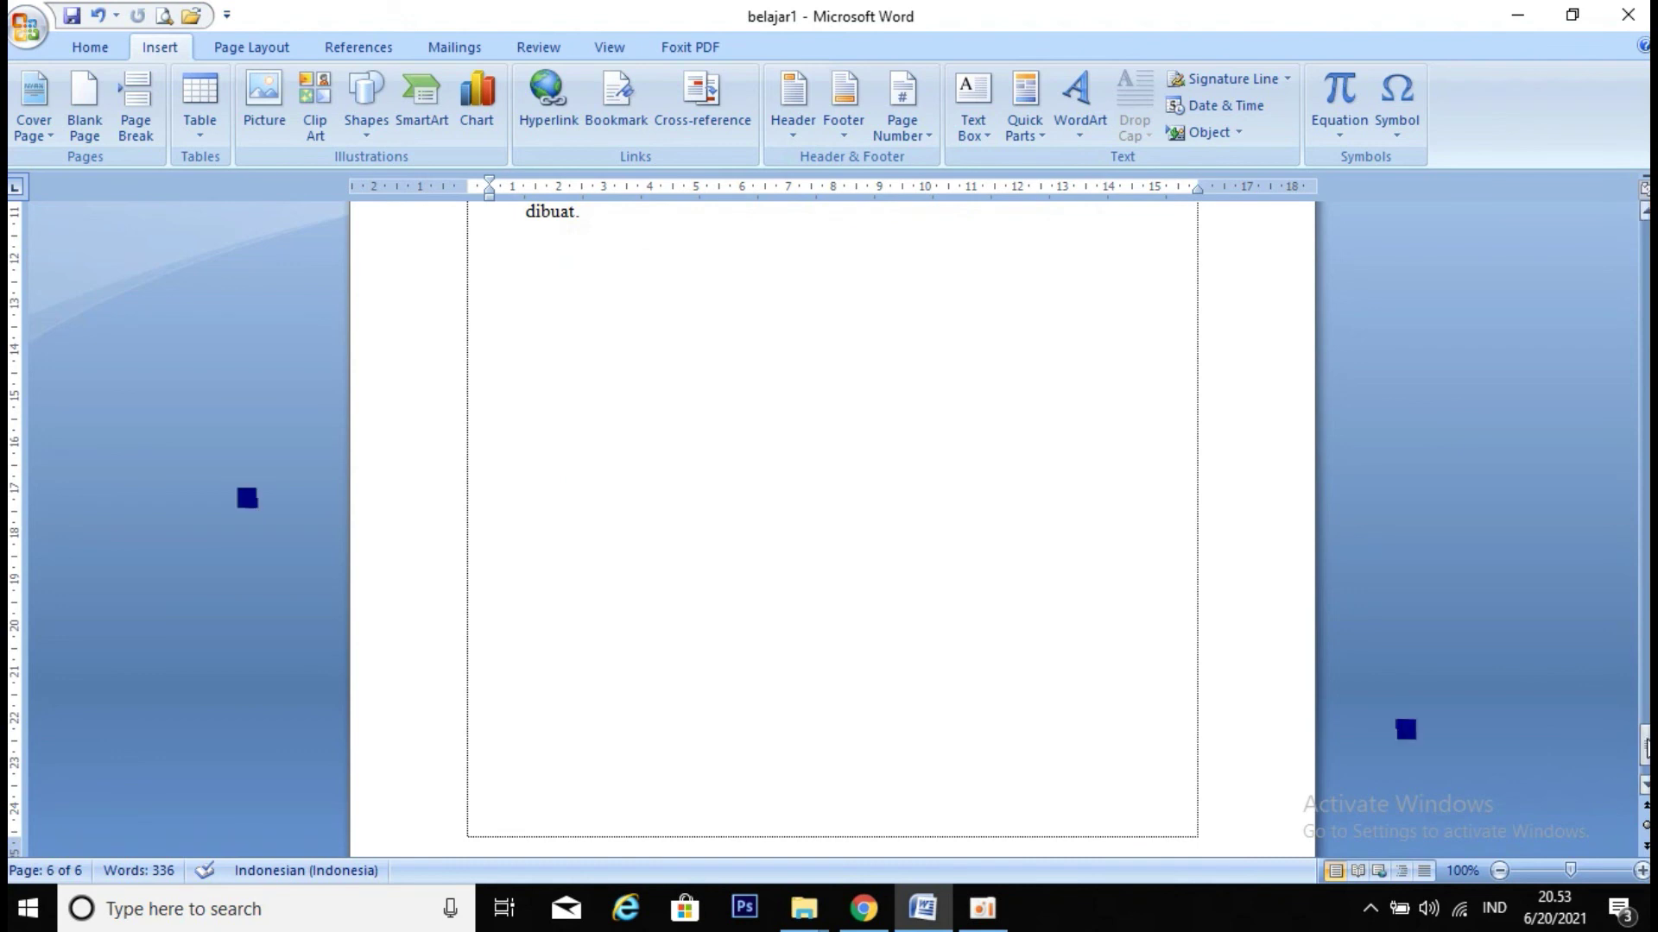
scroll(1631, 724, "up", 3)
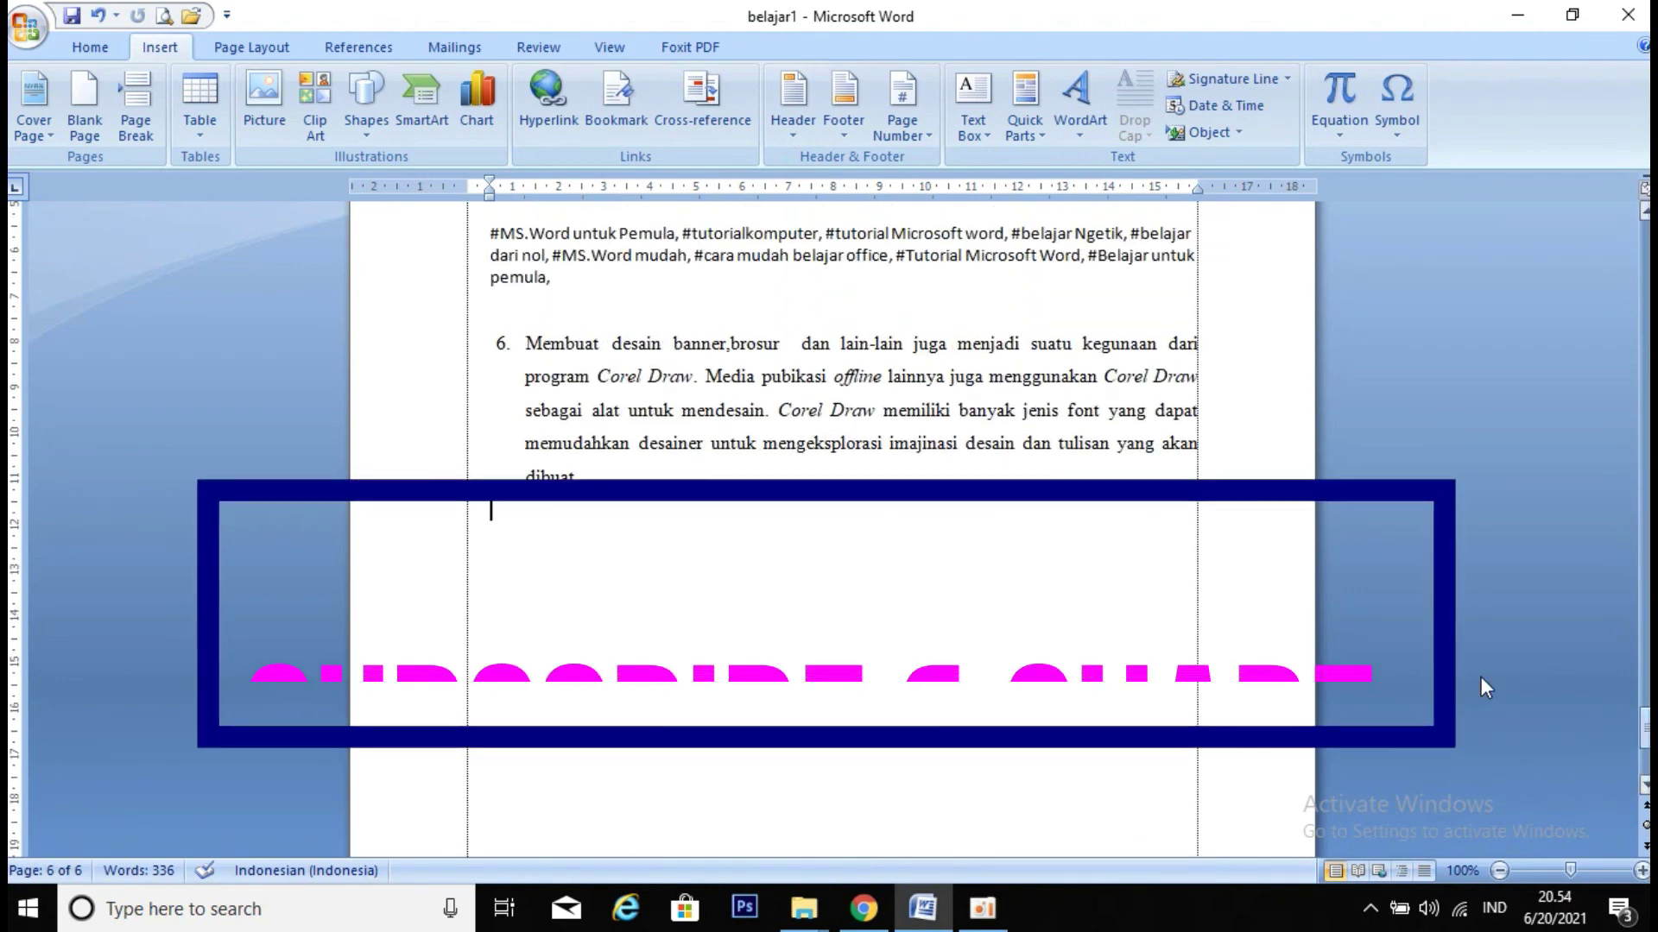